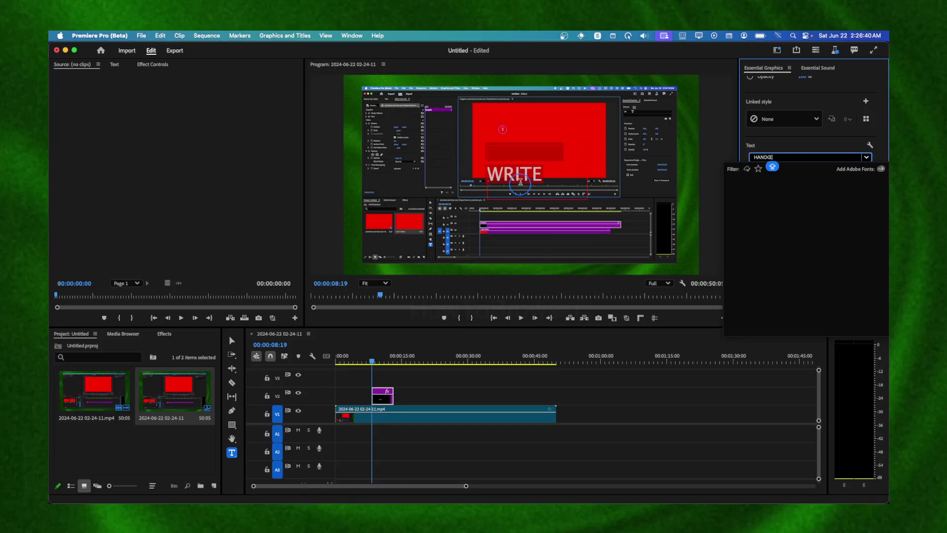
# Set the WRITE title font to Snell Roundhand Black at size 119.
pyautogui.press('BackSpace')
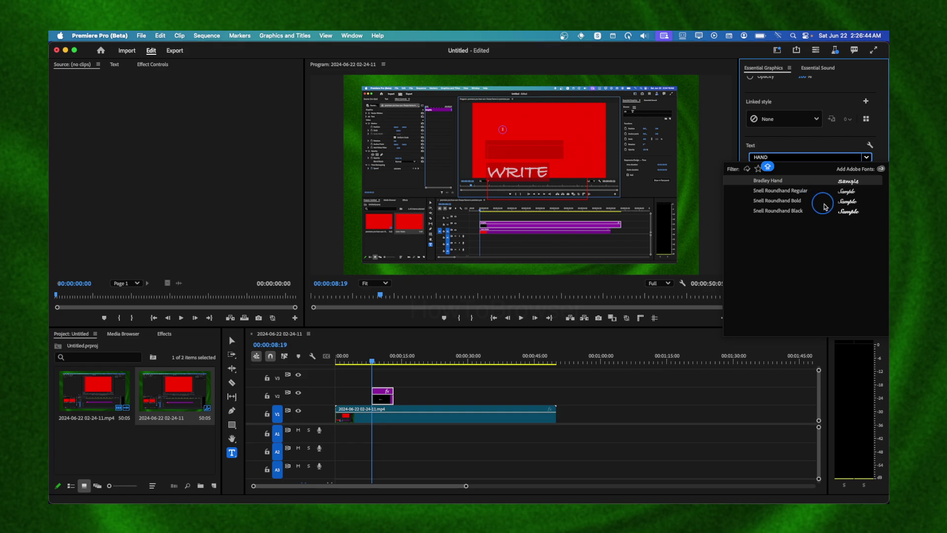
pyautogui.click(826, 211)
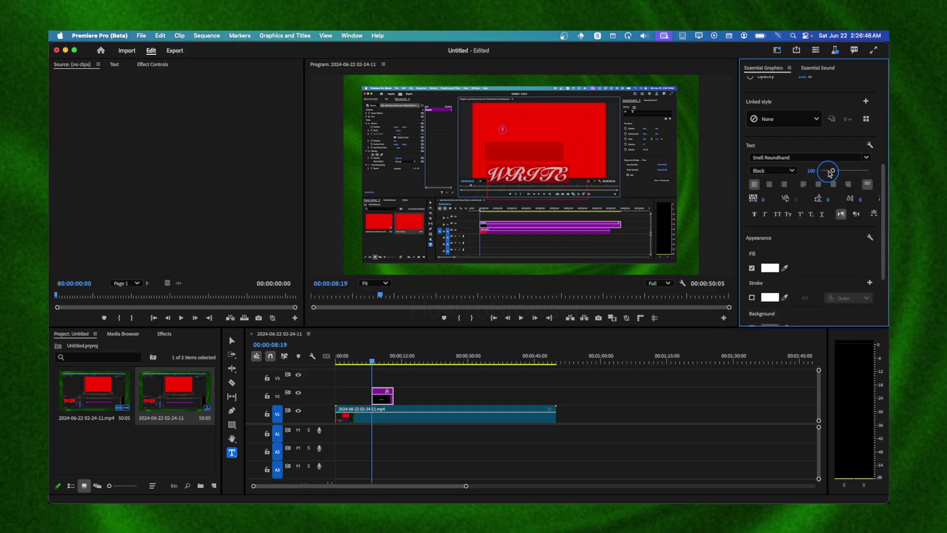
pyautogui.moveTo(829, 172); pyautogui.dragTo(834, 172)
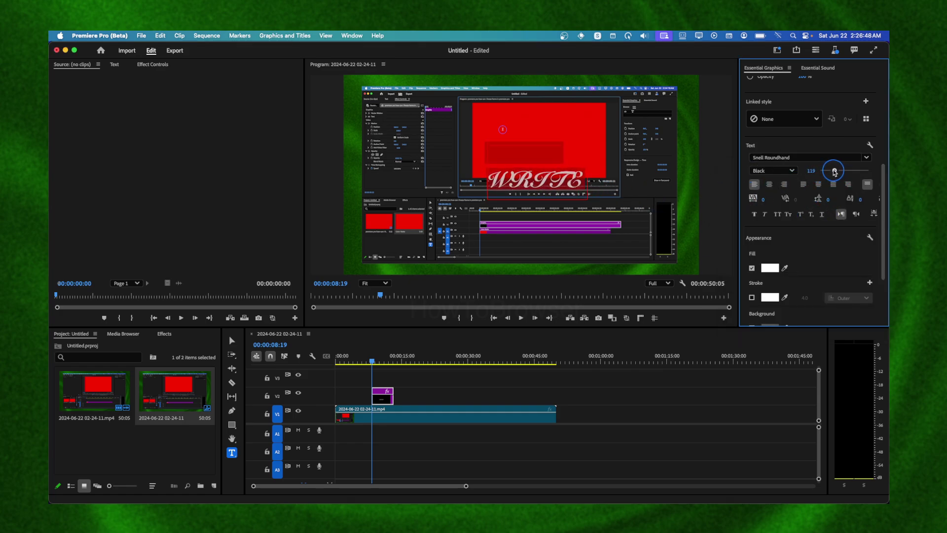
# Stretch the WRITE text box toward the frame corners and raise the font size past 233.
pyautogui.click(236, 346)
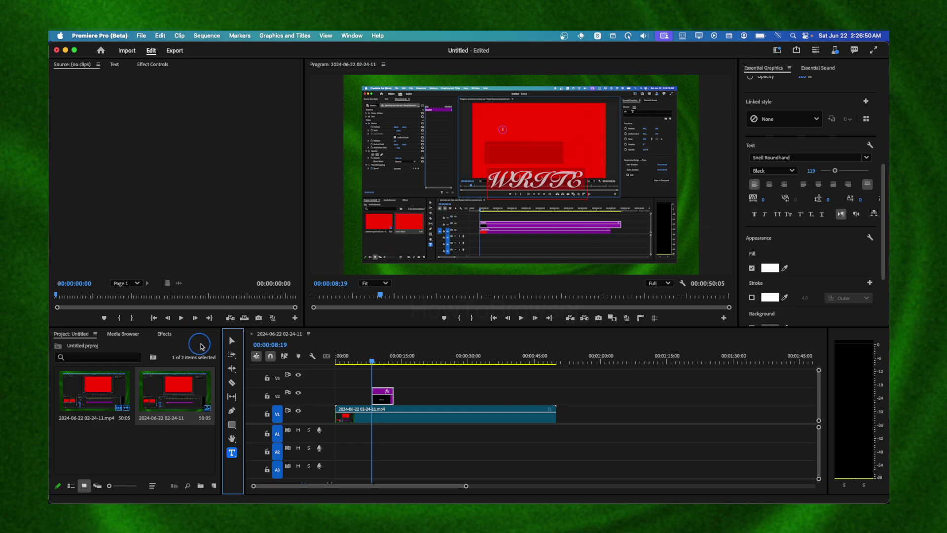
pyautogui.click(231, 341)
pyautogui.click(590, 198)
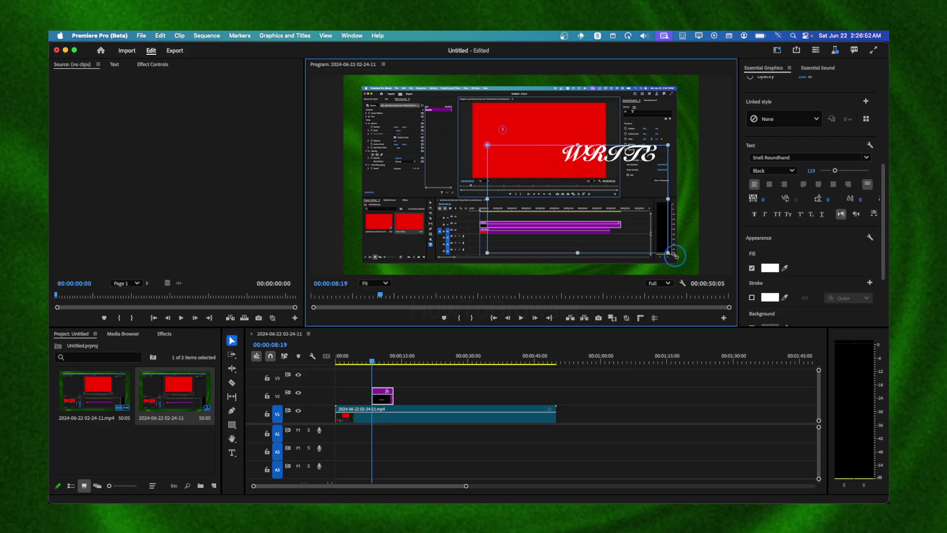
pyautogui.moveTo(673, 255); pyautogui.dragTo(681, 256)
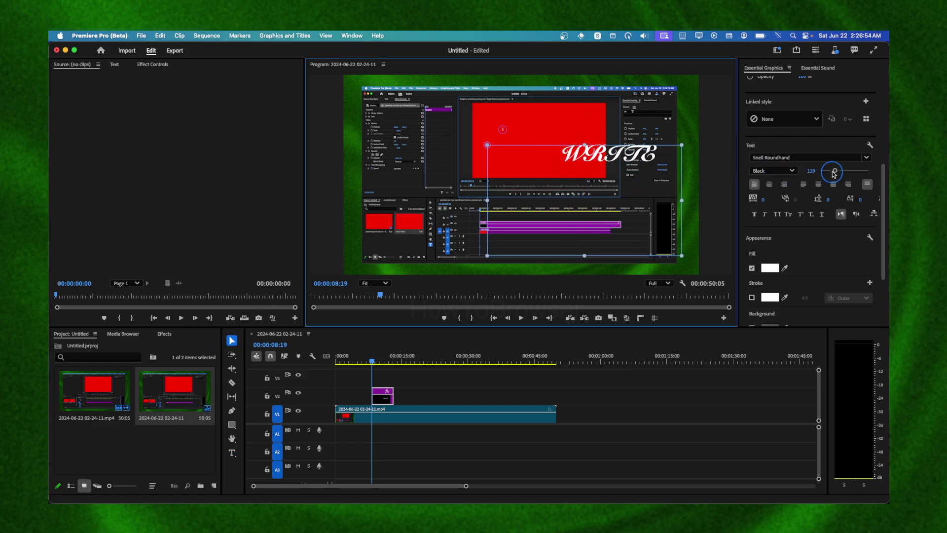
pyautogui.moveTo(834, 171); pyautogui.dragTo(849, 170)
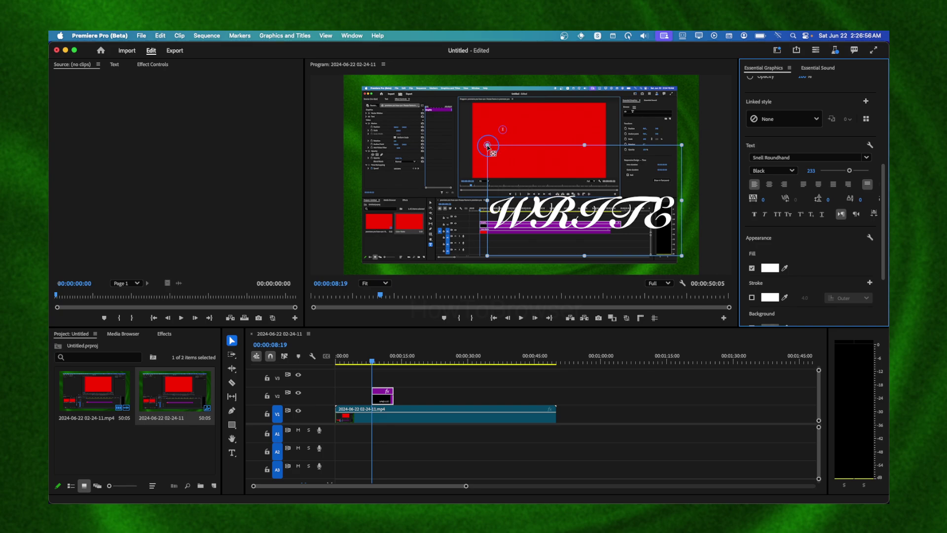
pyautogui.click(489, 146)
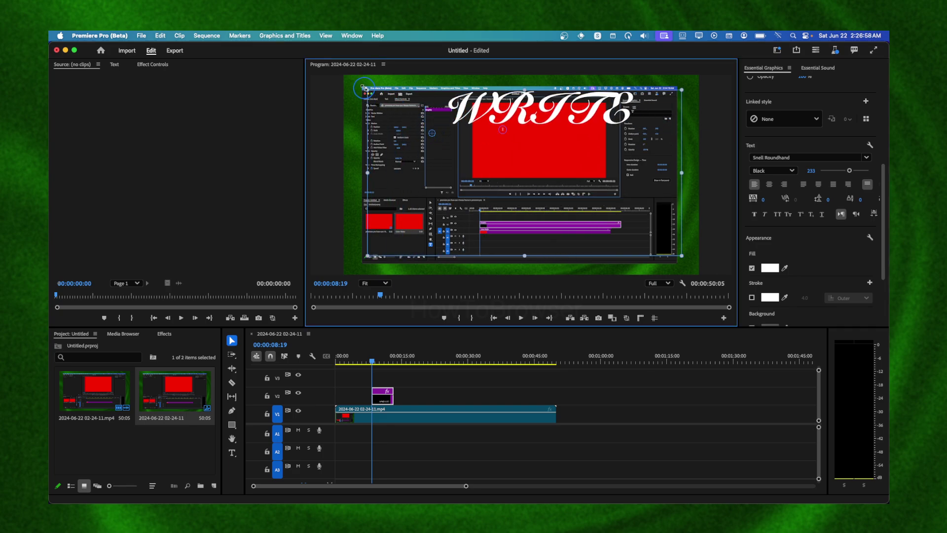
pyautogui.moveTo(486, 146); pyautogui.dragTo(363, 88)
pyautogui.moveTo(850, 170); pyautogui.dragTo(863, 171)
# Lower the V1 clip's opacity nearly to black, then zoom the timeline onto the title clip.
pyautogui.click(345, 415)
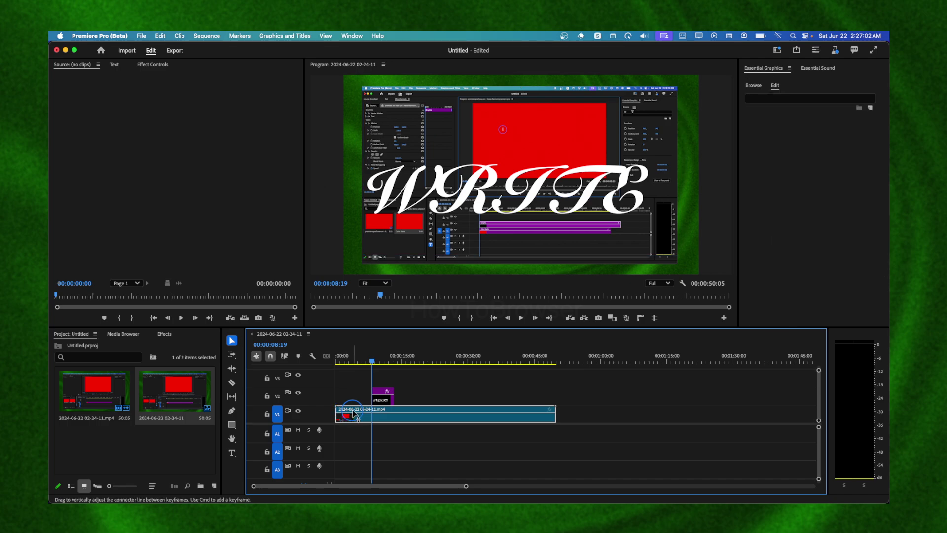
pyautogui.moveTo(359, 416)
pyautogui.mouseDown()
pyautogui.moveTo(363, 437)
pyautogui.moveTo(373, 422)
pyautogui.mouseUp()
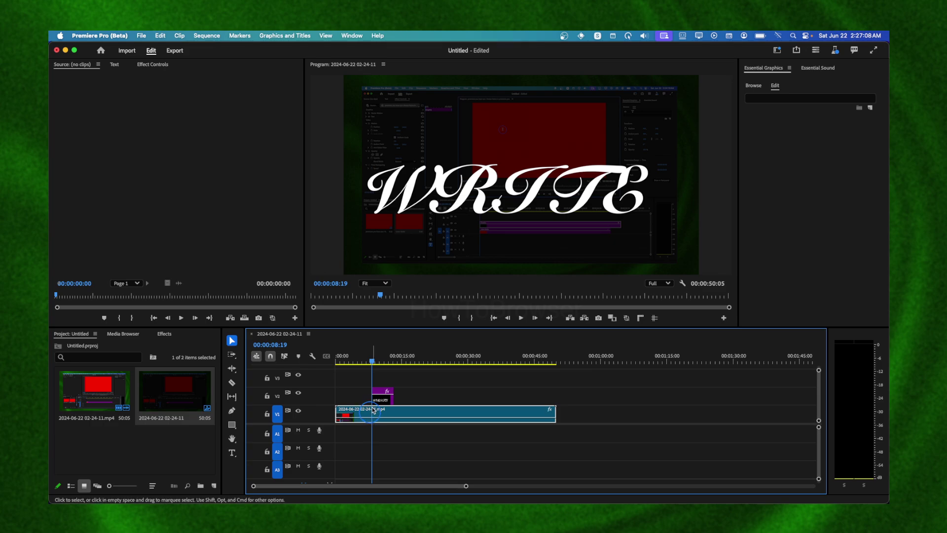
pyautogui.click(381, 394)
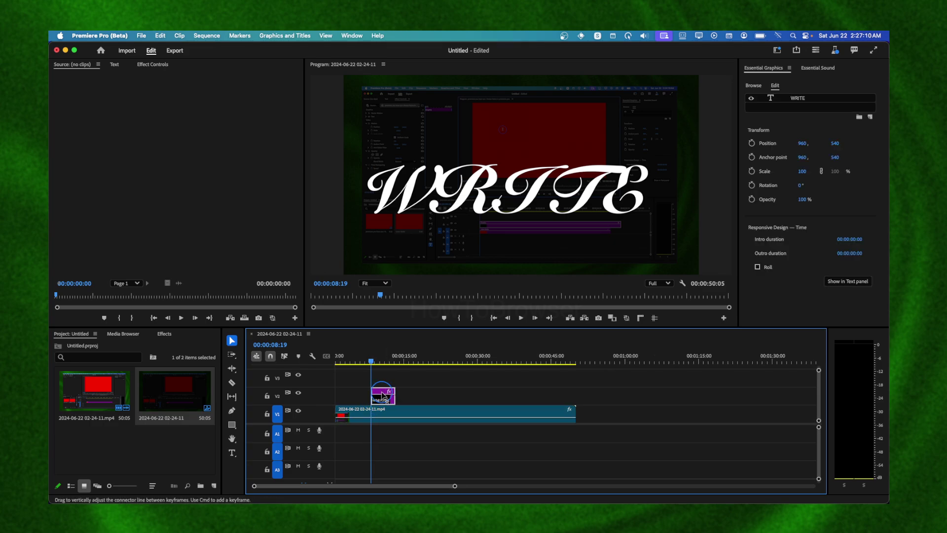
pyautogui.press('=')
pyautogui.moveTo(370, 356)
pyautogui.mouseDown()
pyautogui.moveTo(325, 360)
pyautogui.moveTo(809, 359)
pyautogui.moveTo(582, 361)
pyautogui.mouseUp()
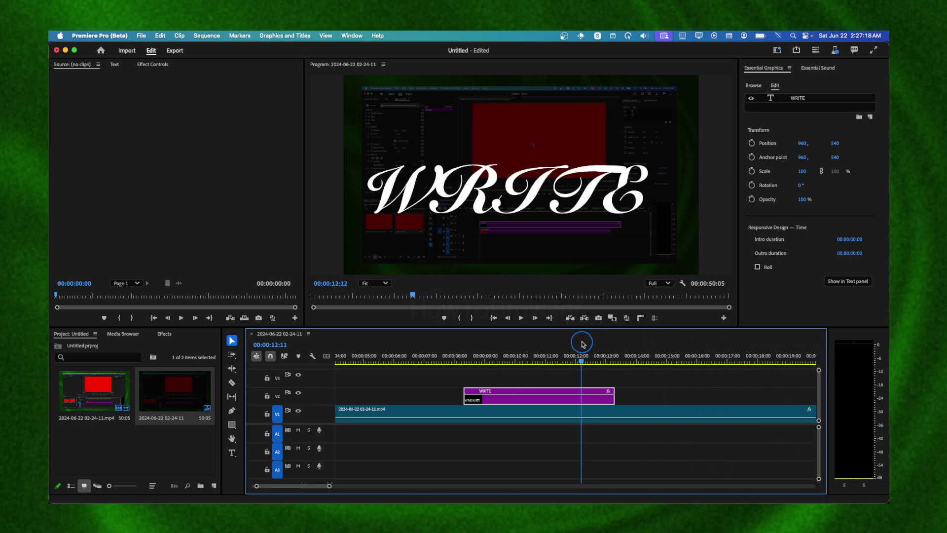
# Search the effects for 'WRITE' and drag Write-on onto the WRITE title clip.
pyautogui.click(163, 333)
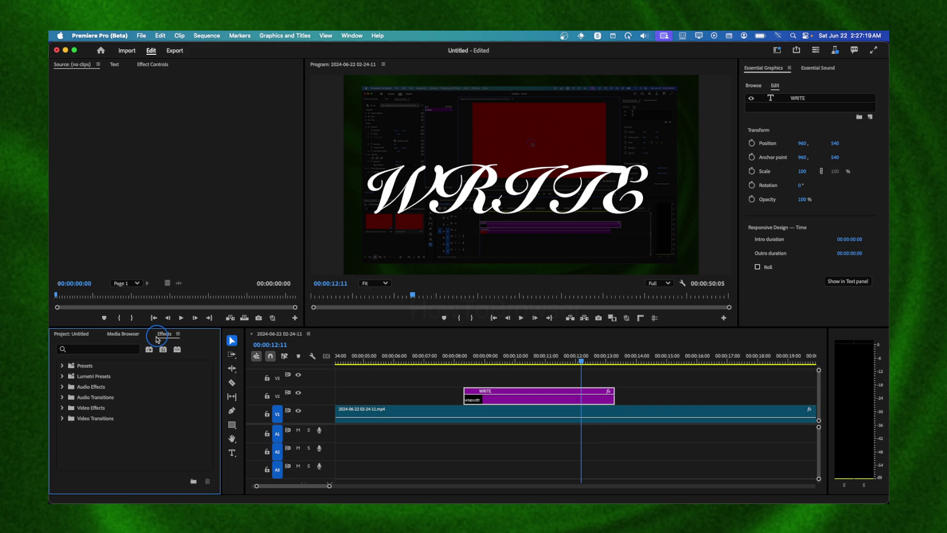
pyautogui.click(110, 350)
pyautogui.write('WRITE')
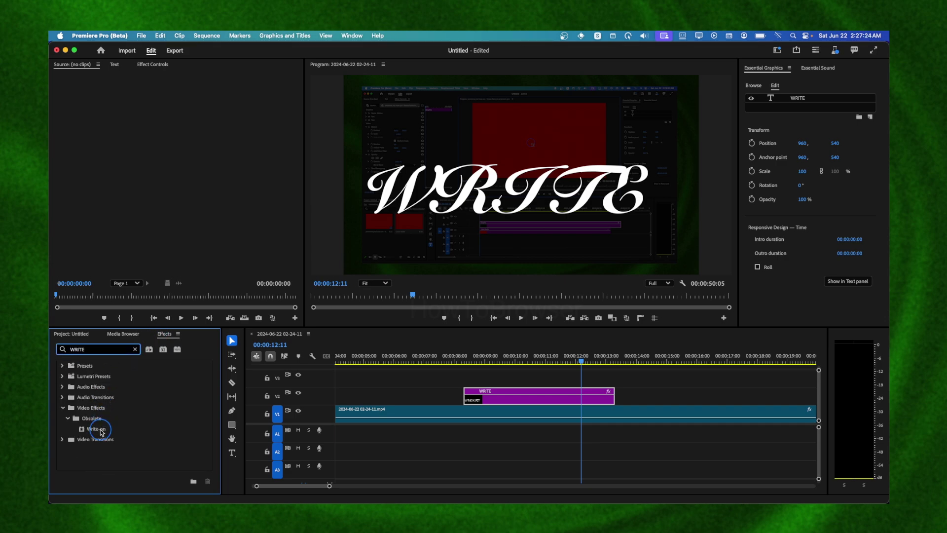
pyautogui.moveTo(102, 432); pyautogui.dragTo(555, 397)
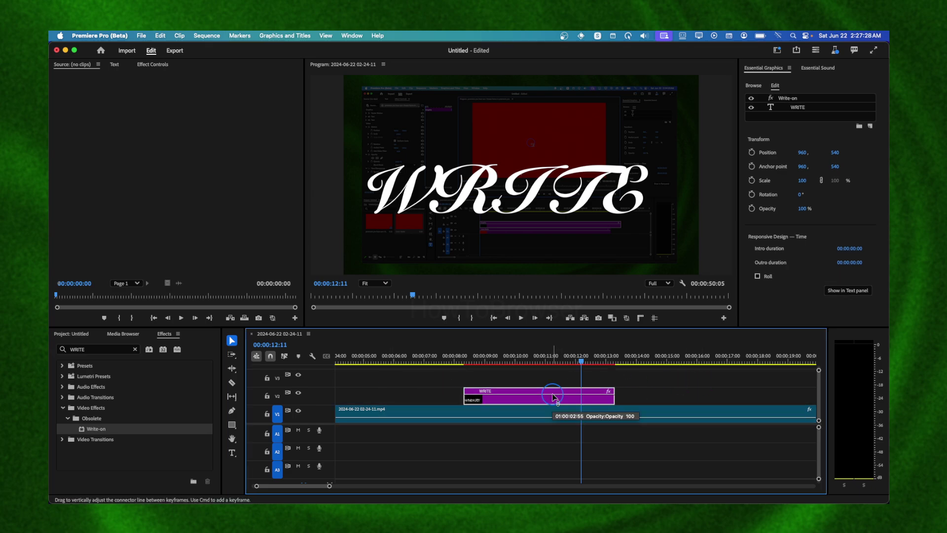
# Select the WRITE clip at 00:00:10:42 and bring up its Write-on settings.
pyautogui.click(537, 362)
pyautogui.click(537, 393)
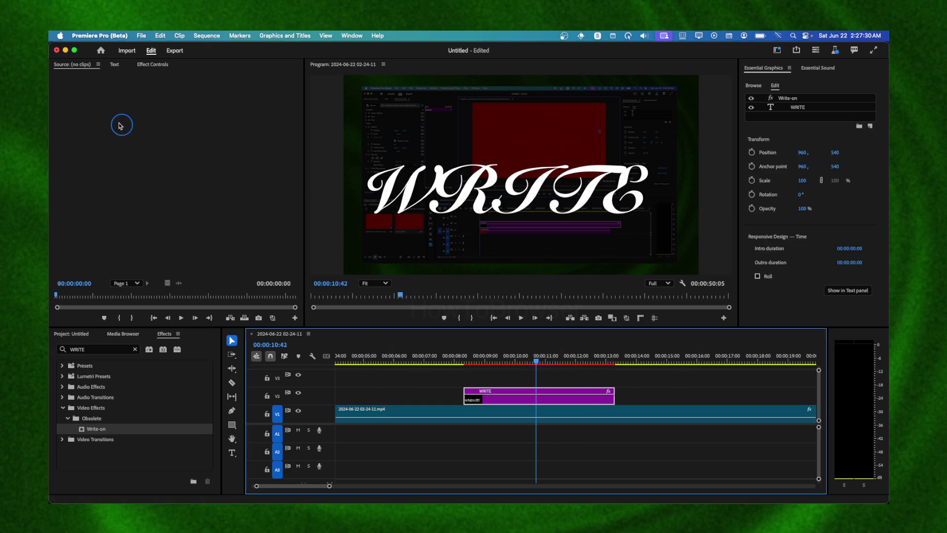
pyautogui.click(149, 66)
pyautogui.scroll(-1, 65, 213)
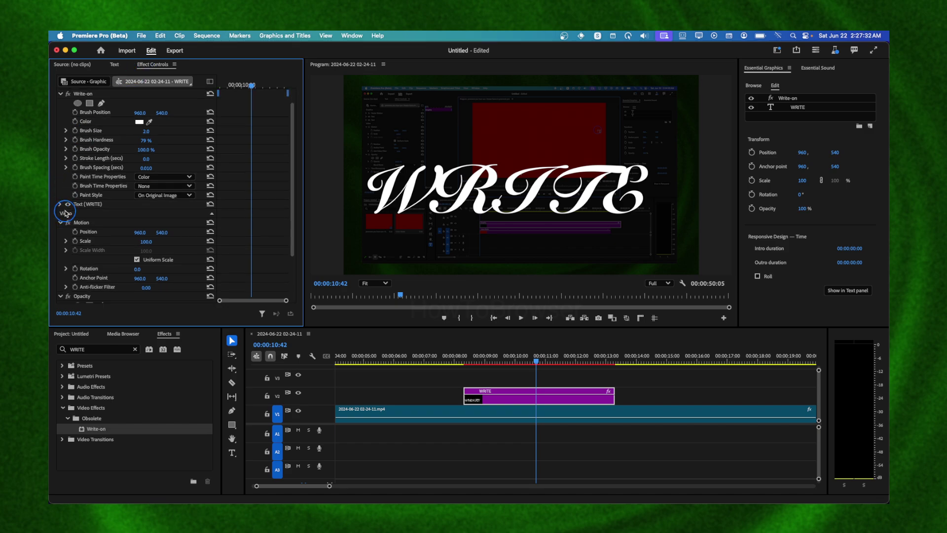
pyautogui.click(92, 204)
pyautogui.scroll(1, 121, 213)
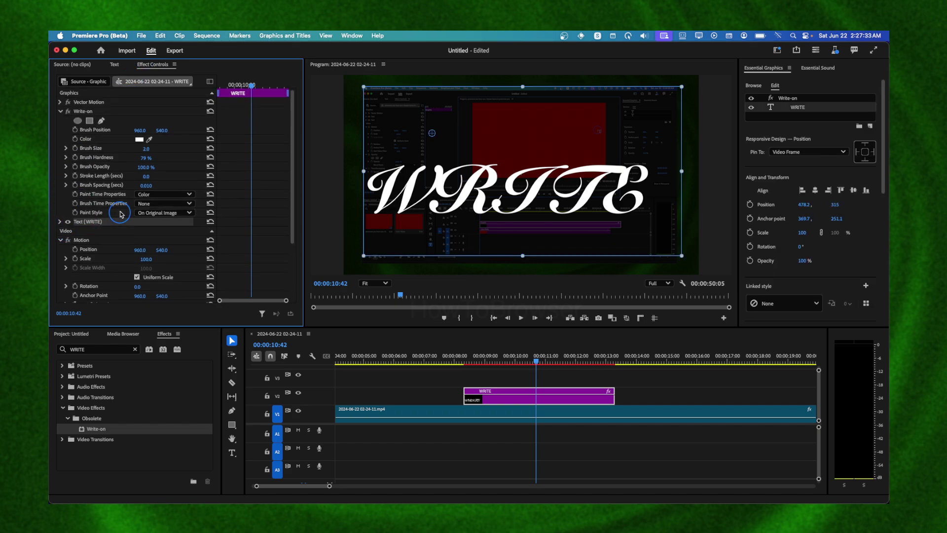
pyautogui.click(87, 113)
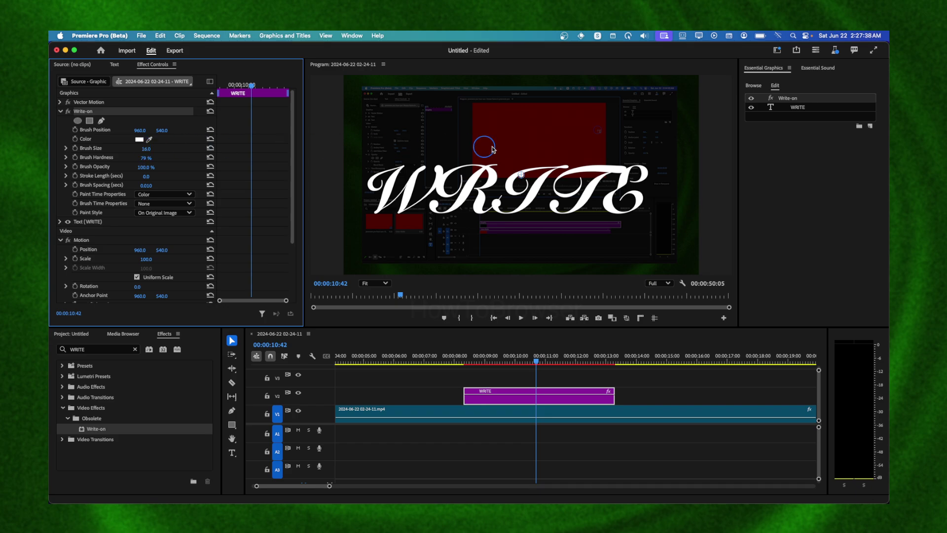
# Make the Write-on brush red, place it at the W's start, and adjust its size.
pyautogui.click(139, 139)
pyautogui.click(431, 249)
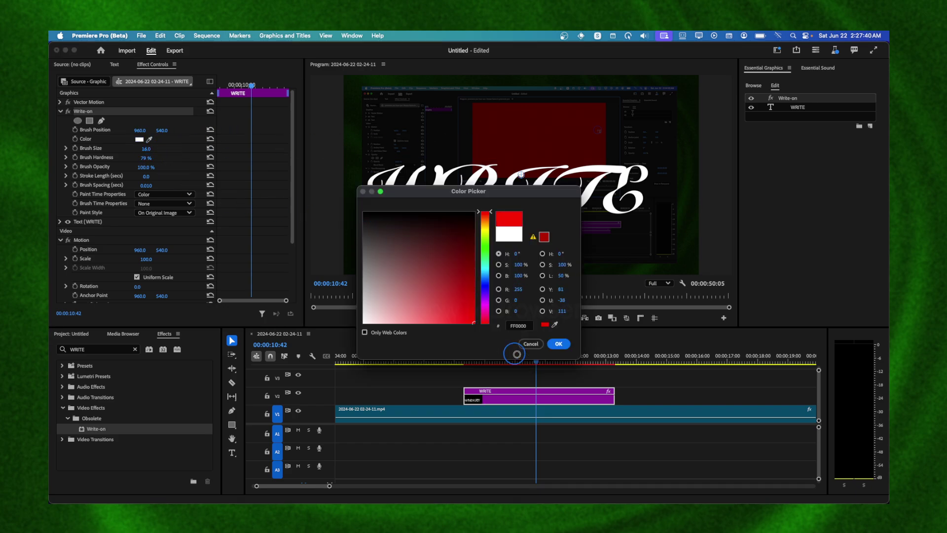
pyautogui.click(559, 344)
pyautogui.moveTo(522, 177); pyautogui.dragTo(372, 188)
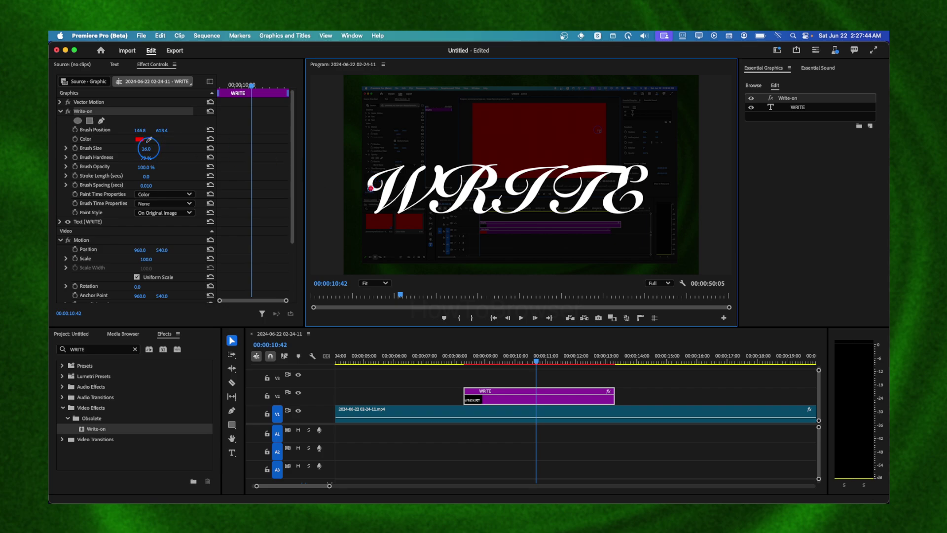
pyautogui.moveTo(146, 148); pyautogui.dragTo(170, 148)
pyautogui.moveTo(370, 188); pyautogui.dragTo(373, 189)
pyautogui.moveTo(148, 147); pyautogui.dragTo(143, 147)
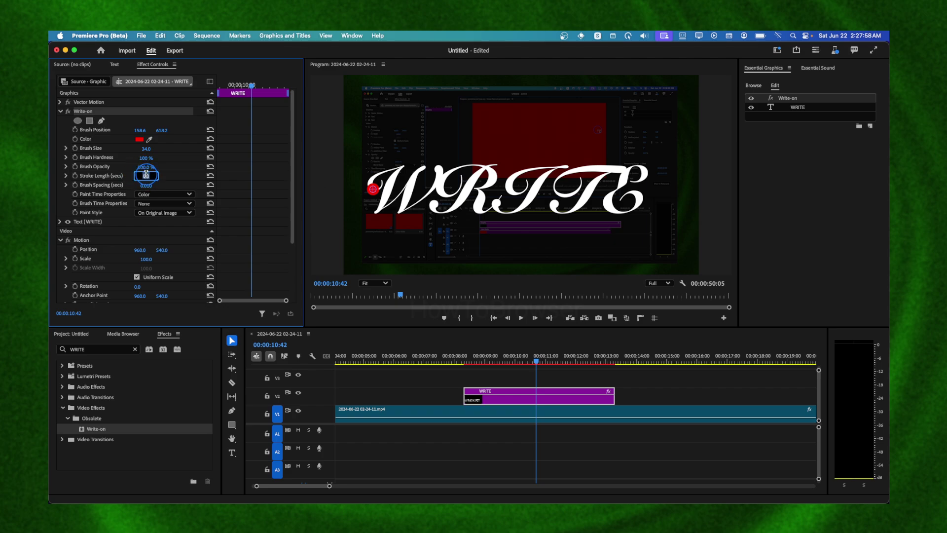
# Commit the remaining brush values: stroke length 5 and spacing 0.001.
pyautogui.press('super+space')
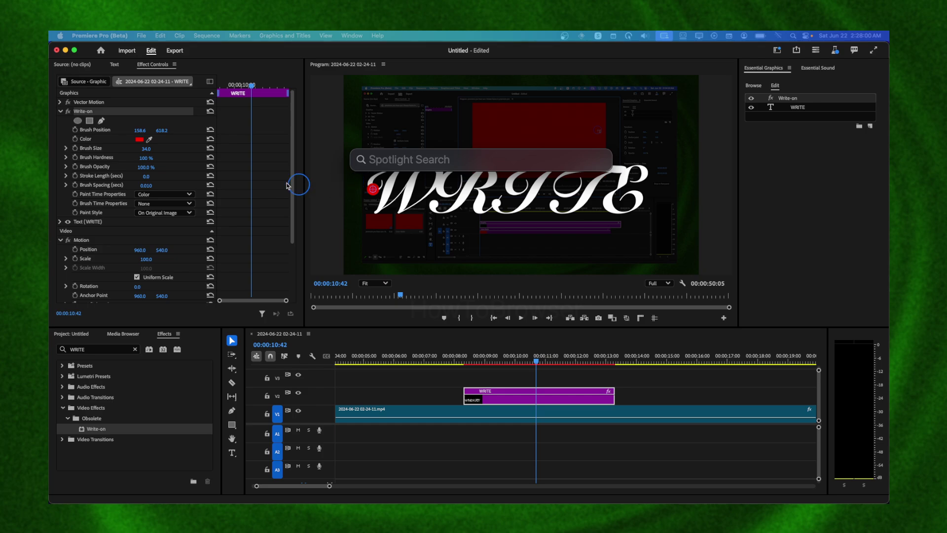
pyautogui.press('Escape')
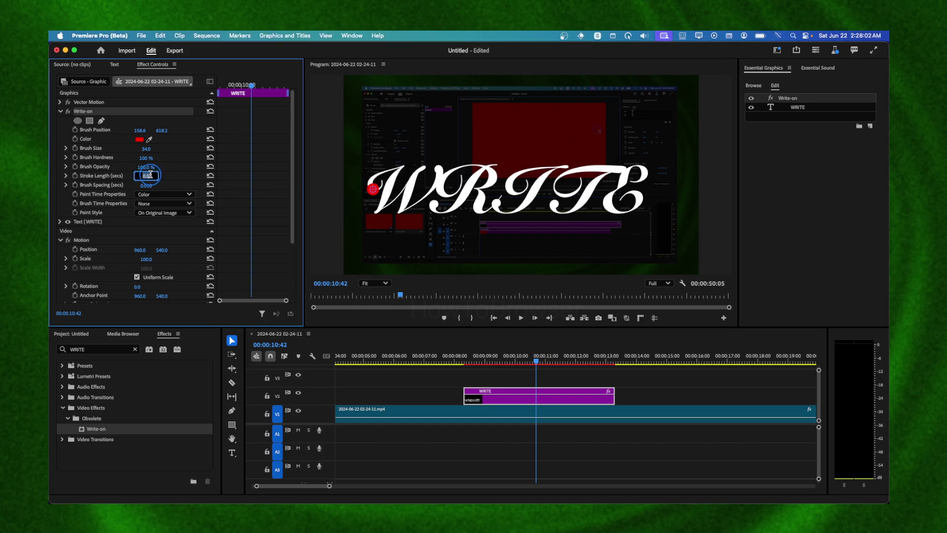
pyautogui.click(146, 175)
pyautogui.write('4')
pyautogui.write('5')
pyautogui.press('Return')
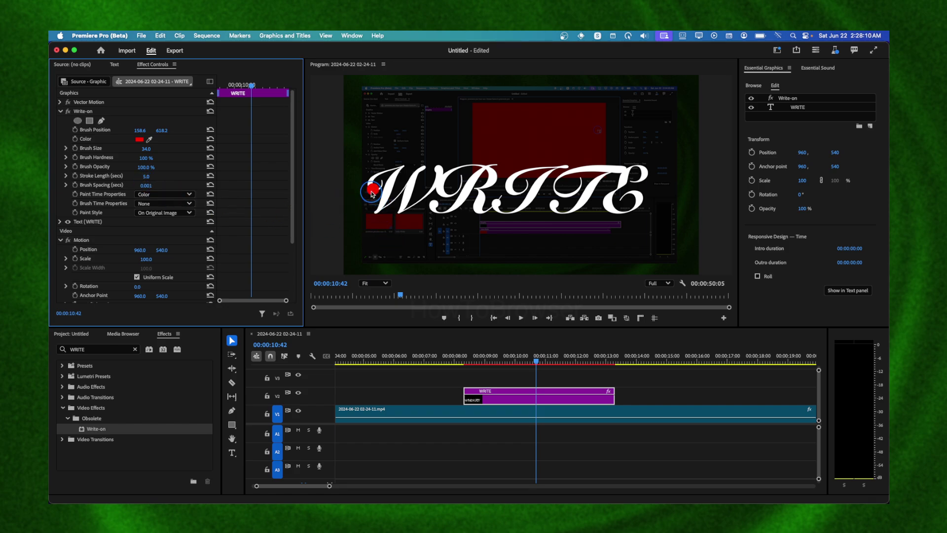
# Move the brush onto the W's first stroke and start animating Brush Position.
pyautogui.click(373, 193)
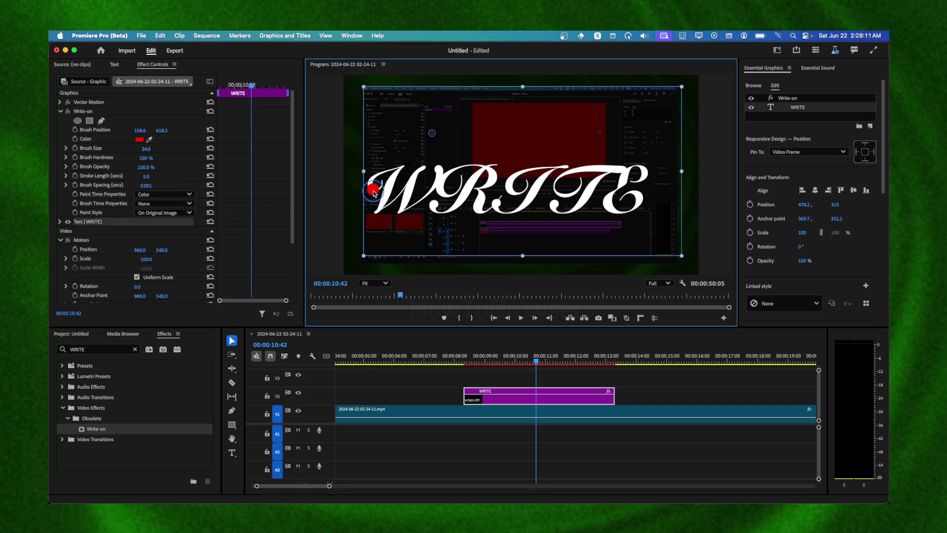
pyautogui.click(83, 113)
pyautogui.moveTo(373, 189); pyautogui.dragTo(381, 172)
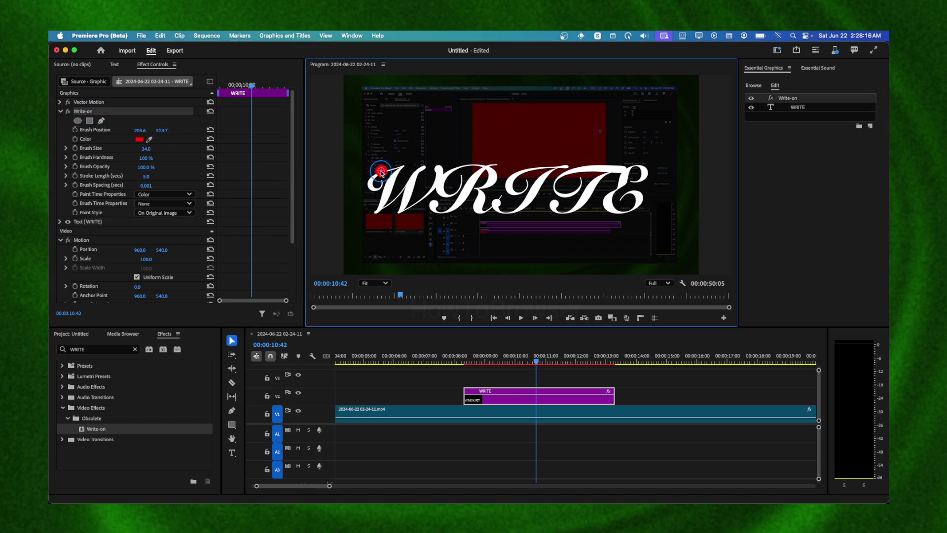
pyautogui.click(75, 130)
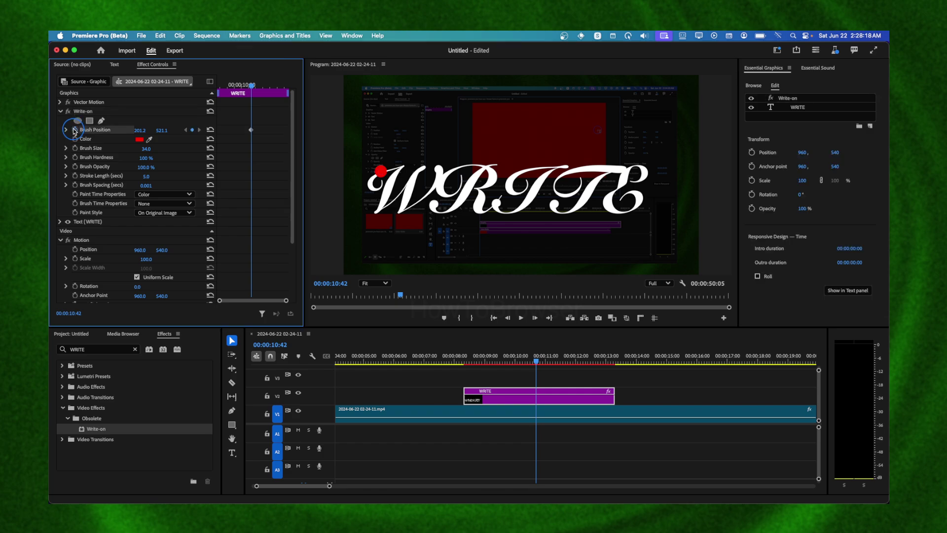
pyautogui.click(87, 112)
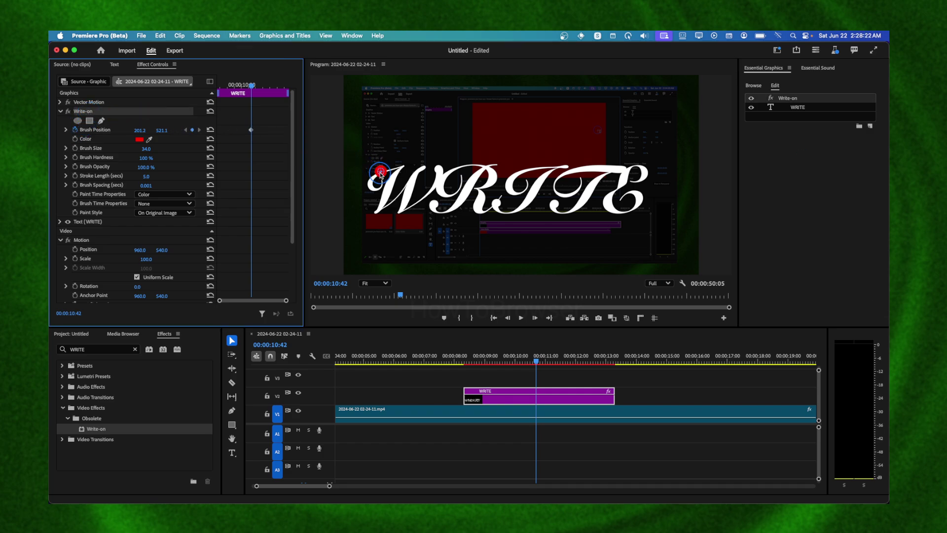
# Set a Brush Position keyframe at the frame where the WRITE title begins.
pyautogui.moveTo(473, 359); pyautogui.dragTo(470, 362)
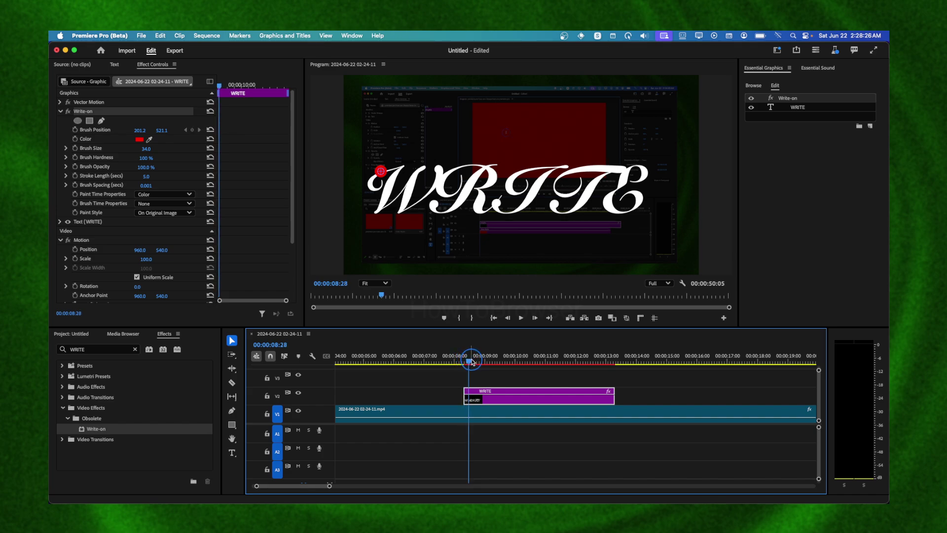
pyautogui.moveTo(469, 361); pyautogui.dragTo(465, 365)
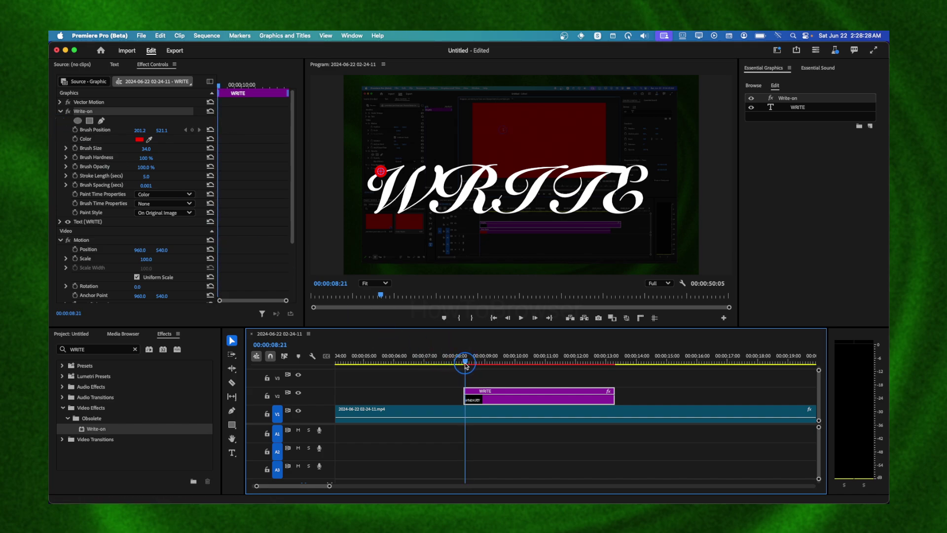
pyautogui.click(75, 130)
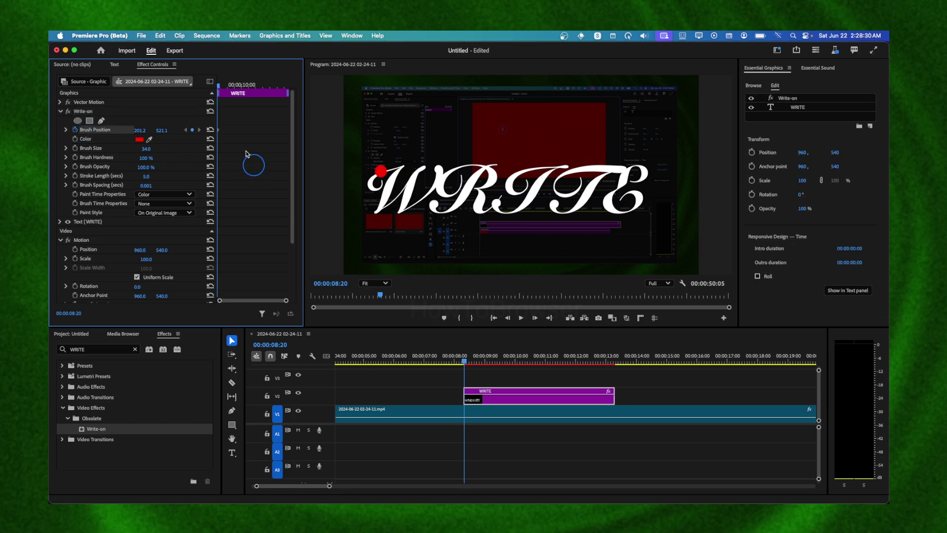
pyautogui.moveTo(218, 91); pyautogui.dragTo(209, 90)
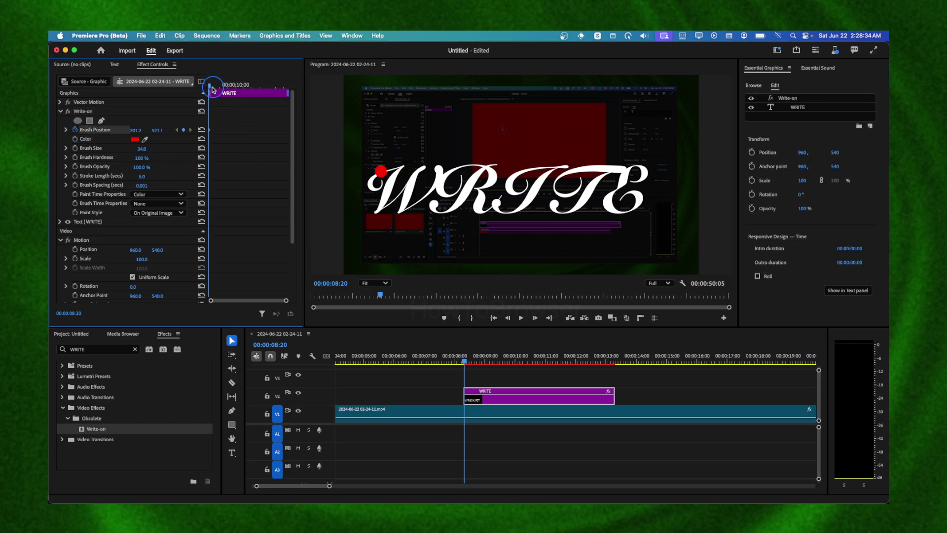
pyautogui.press('d')
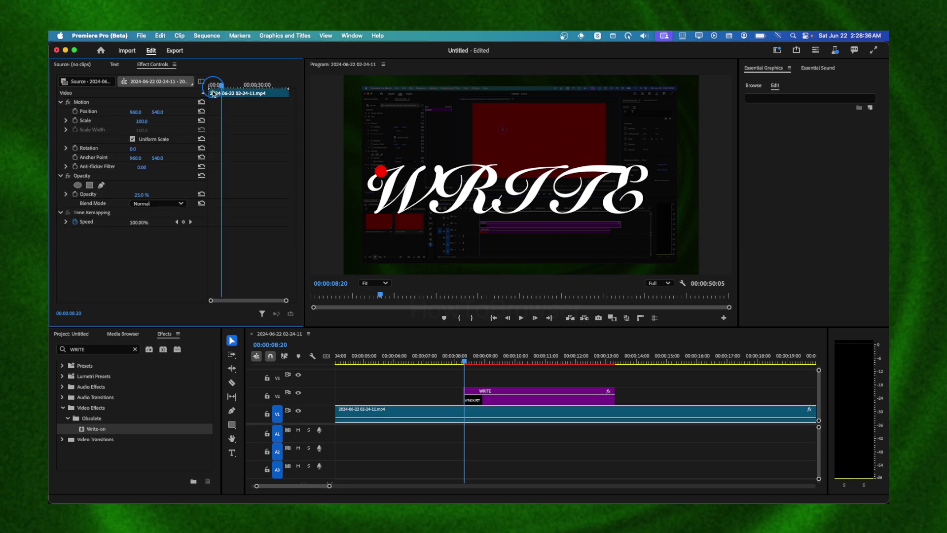
pyautogui.click(87, 82)
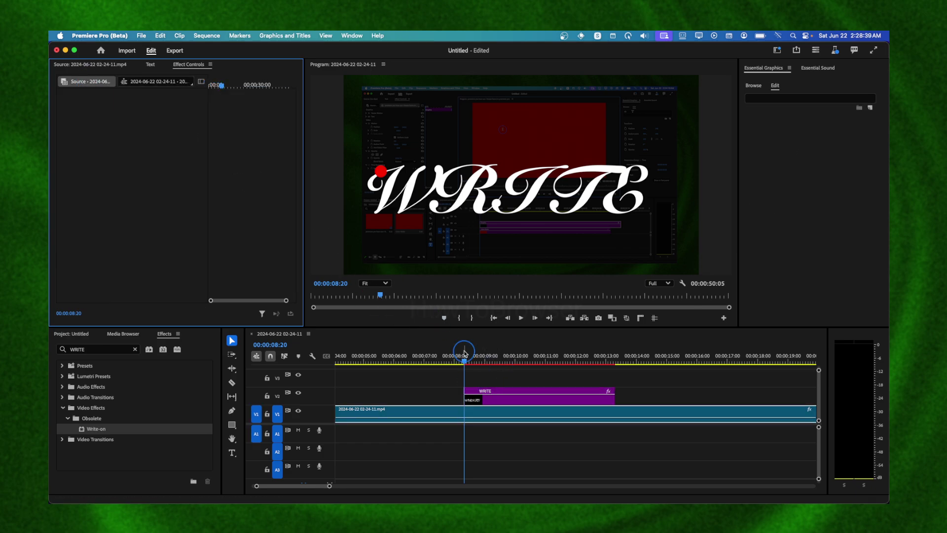
pyautogui.click(504, 405)
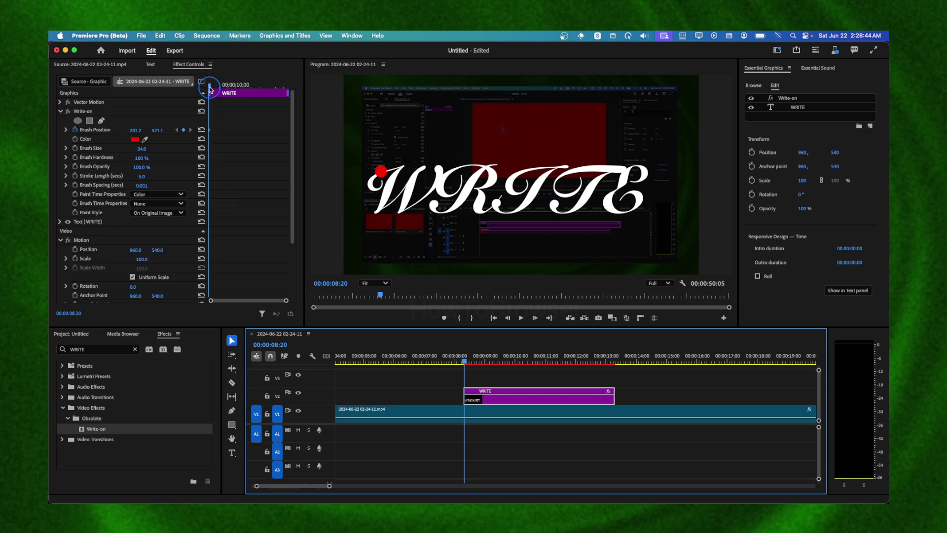
# Keyframe the brush a few frames apart, tracing down-left then up-left on the W.
pyautogui.moveTo(210, 89); pyautogui.dragTo(211, 89)
pyautogui.click(380, 173)
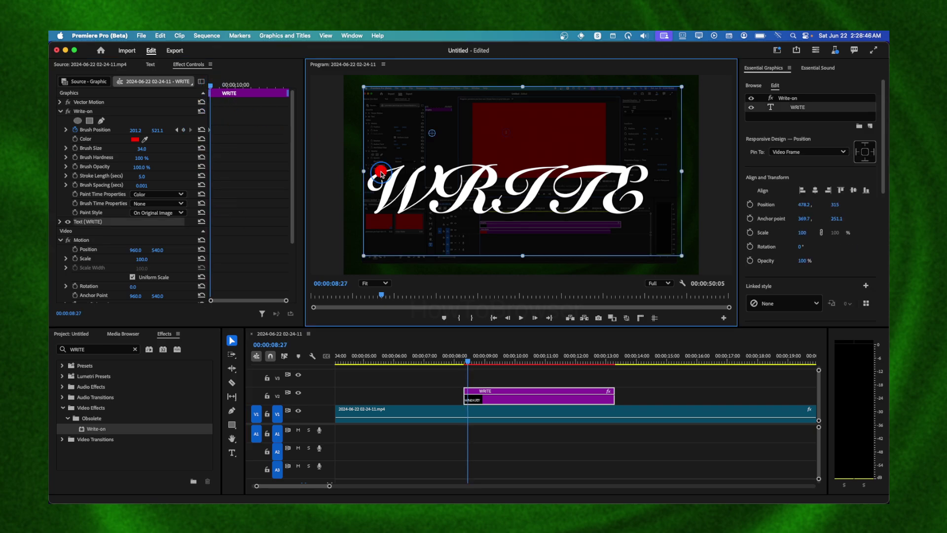
pyautogui.click(69, 117)
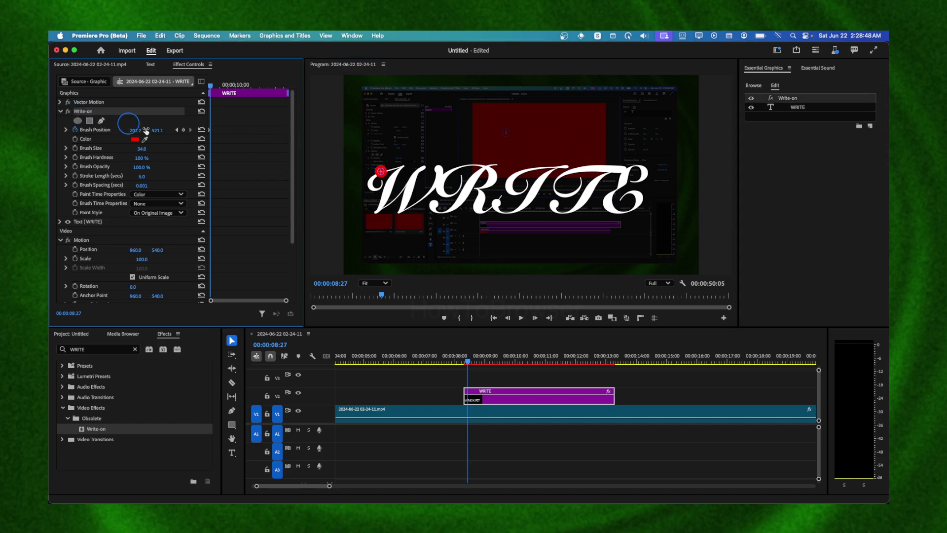
pyautogui.moveTo(378, 178); pyautogui.dragTo(381, 191)
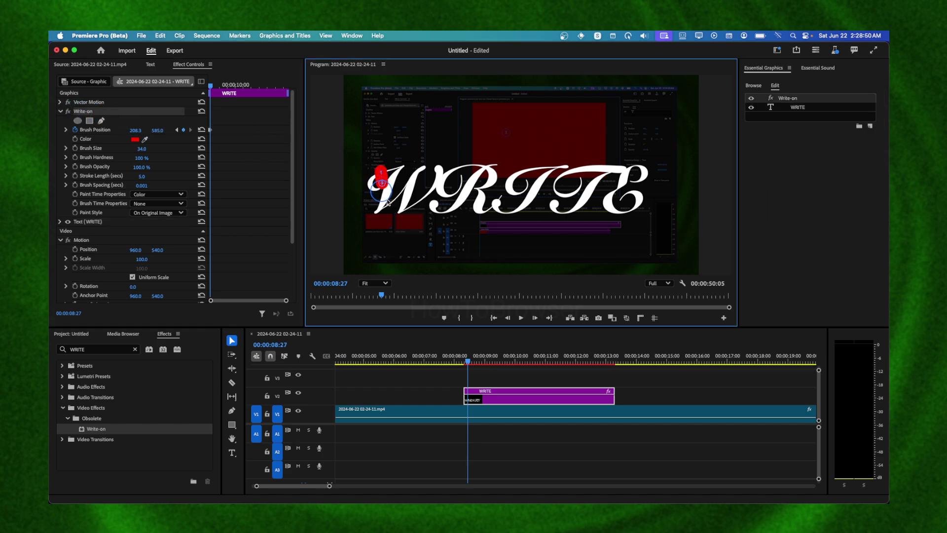
pyautogui.click(469, 360)
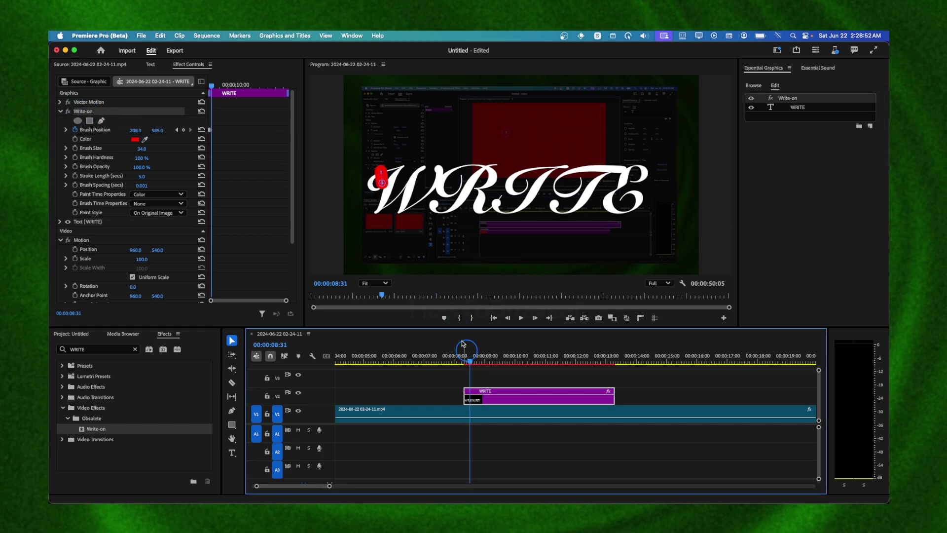
pyautogui.moveTo(380, 182); pyautogui.dragTo(371, 188)
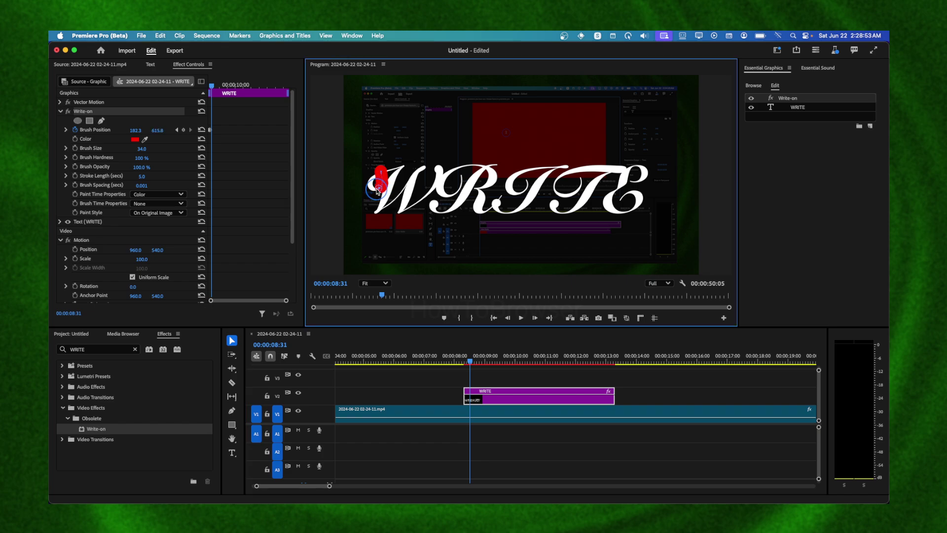
pyautogui.click(472, 362)
pyautogui.moveTo(472, 363); pyautogui.dragTo(475, 363)
pyautogui.moveTo(373, 188); pyautogui.dragTo(368, 179)
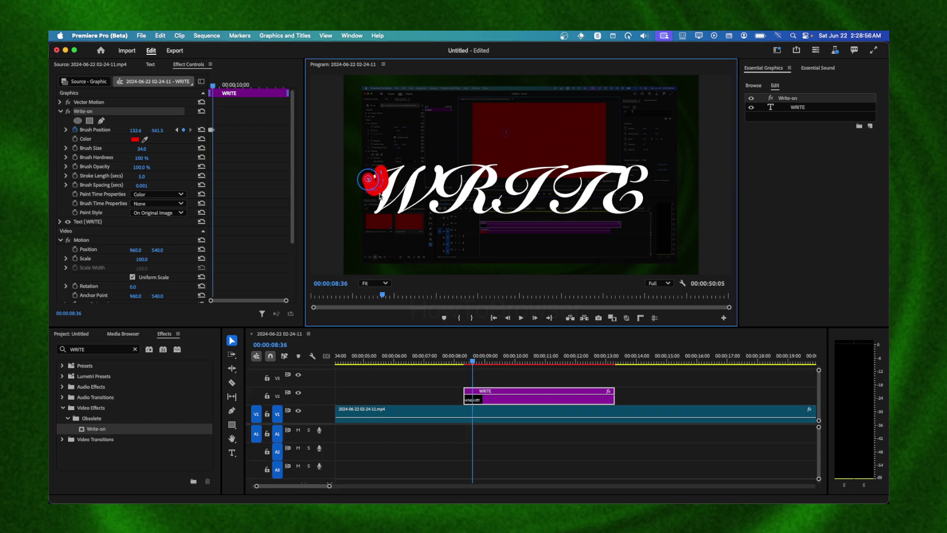
# Keyframe further brush positions, painting red strokes up-right and down-left across the W.
pyautogui.moveTo(475, 363); pyautogui.dragTo(478, 363)
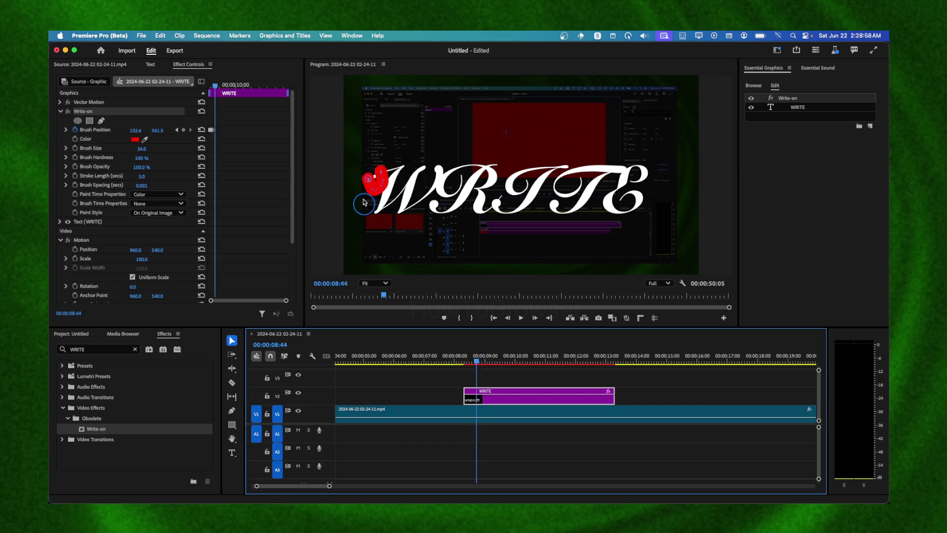
pyautogui.moveTo(369, 181); pyautogui.dragTo(404, 165)
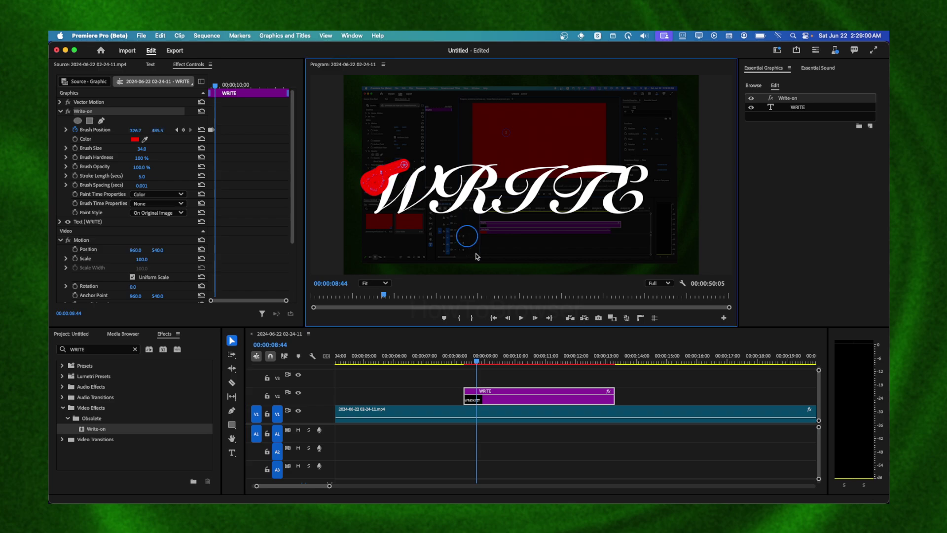
pyautogui.moveTo(476, 356); pyautogui.dragTo(479, 356)
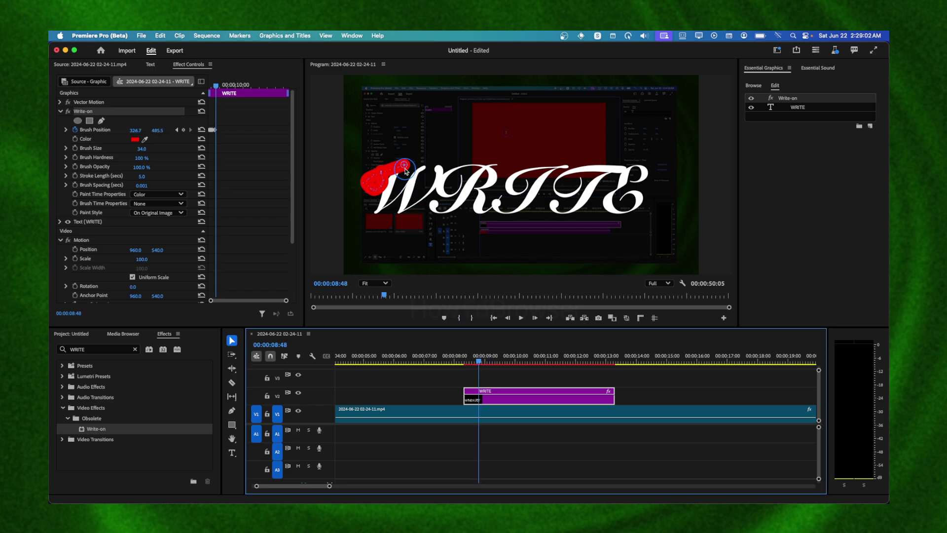
pyautogui.moveTo(405, 171)
pyautogui.mouseDown()
pyautogui.moveTo(377, 214)
pyautogui.moveTo(377, 199)
pyautogui.mouseUp()
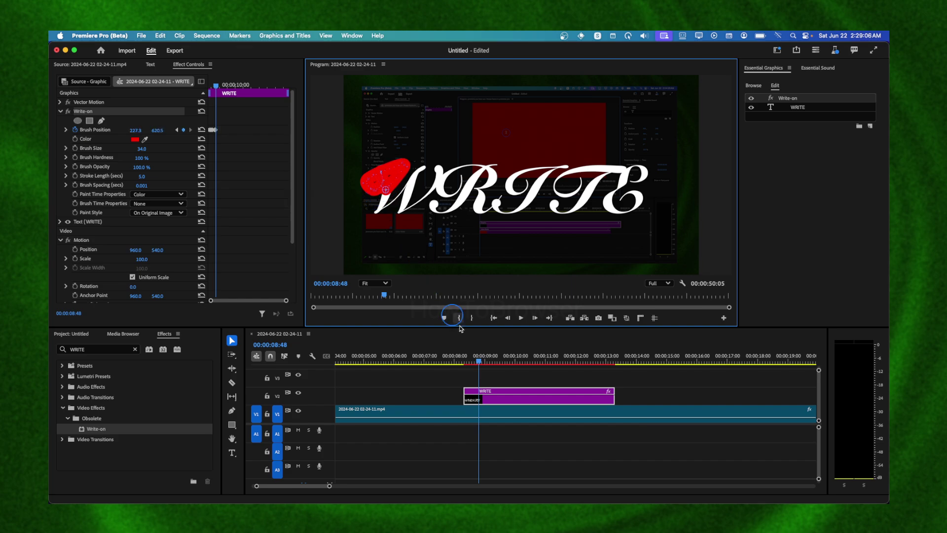
pyautogui.moveTo(480, 360); pyautogui.dragTo(484, 360)
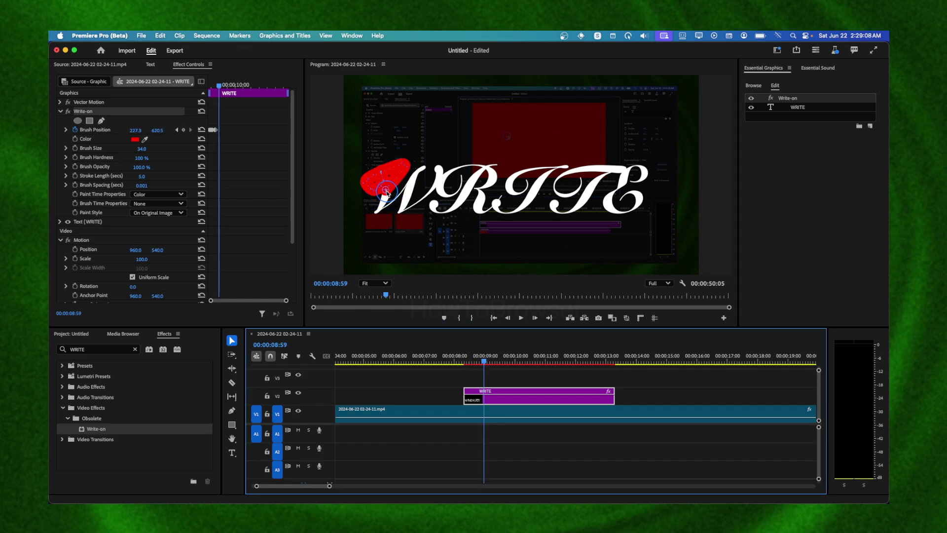
pyautogui.moveTo(386, 191); pyautogui.dragTo(381, 208)
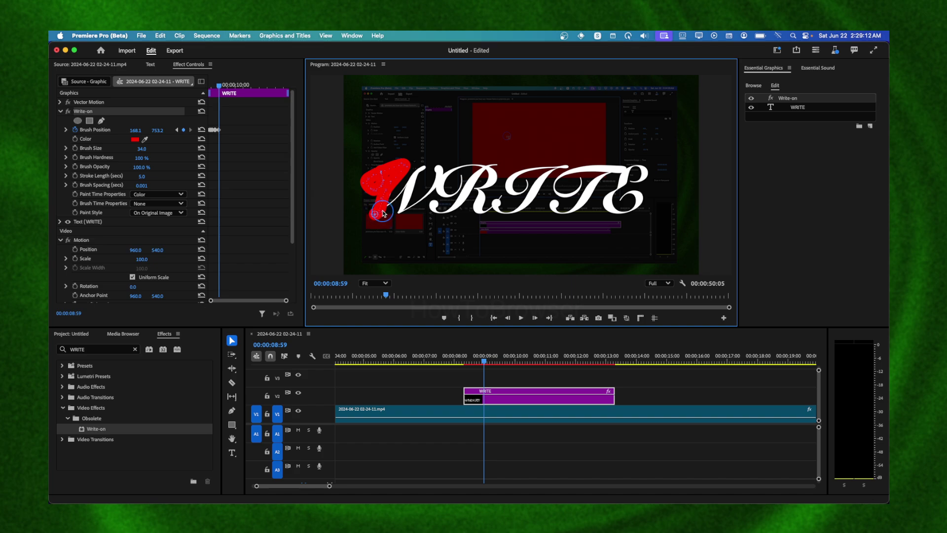
pyautogui.moveTo(485, 364); pyautogui.dragTo(486, 362)
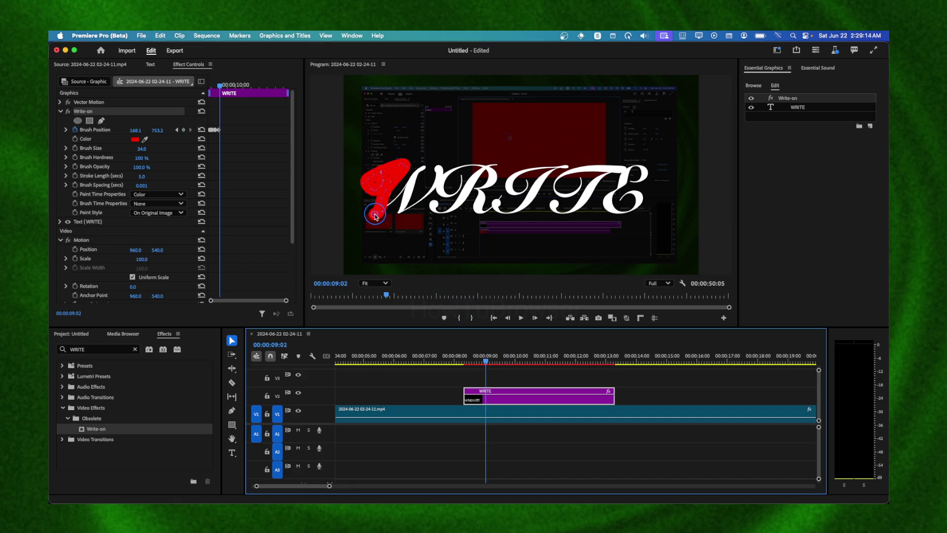
pyautogui.moveTo(375, 214); pyautogui.dragTo(424, 164)
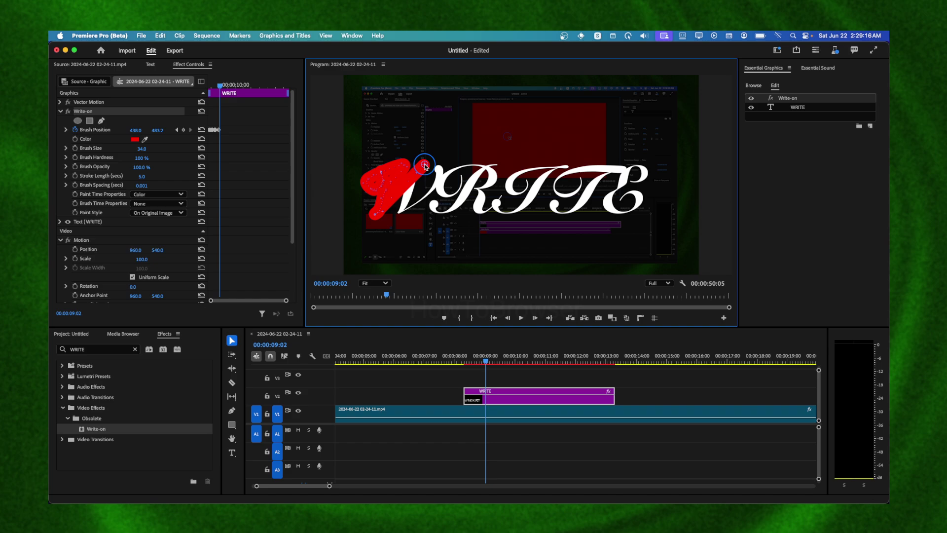
pyautogui.click(487, 364)
pyautogui.moveTo(487, 363); pyautogui.dragTo(488, 364)
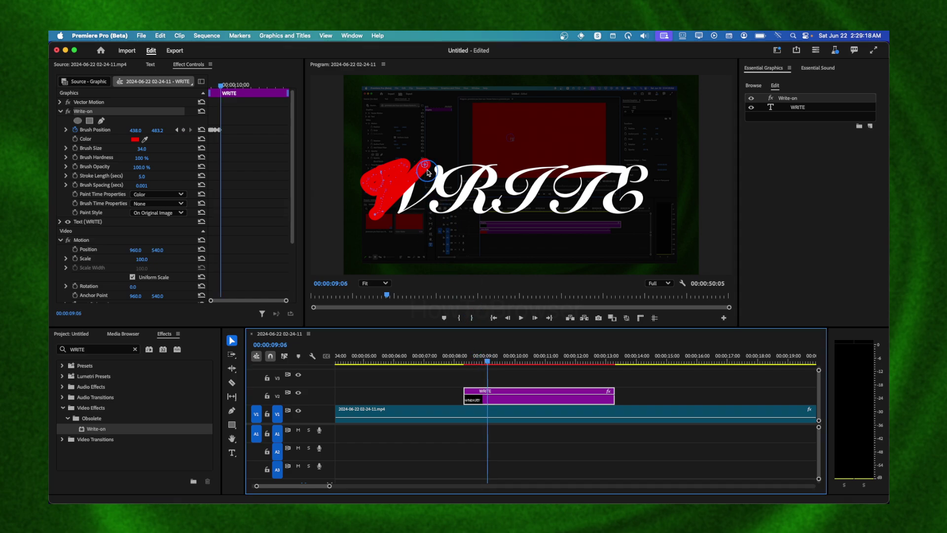
pyautogui.moveTo(424, 164); pyautogui.dragTo(400, 212)
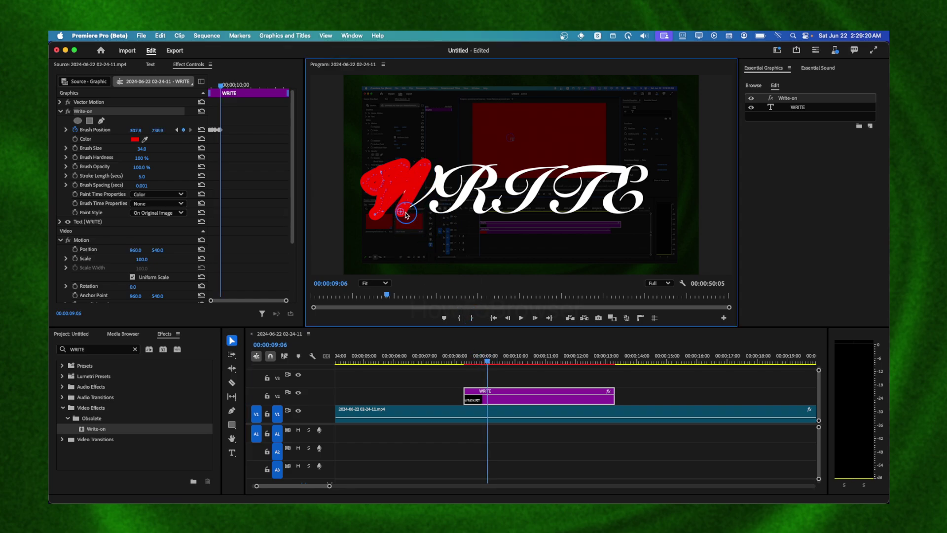
# Reselect the Write-on brush and extend its stroke right across the W.
pyautogui.moveTo(403, 204)
pyautogui.mouseDown()
pyautogui.moveTo(400, 215)
pyautogui.moveTo(410, 198)
pyautogui.mouseUp()
pyautogui.click(407, 198)
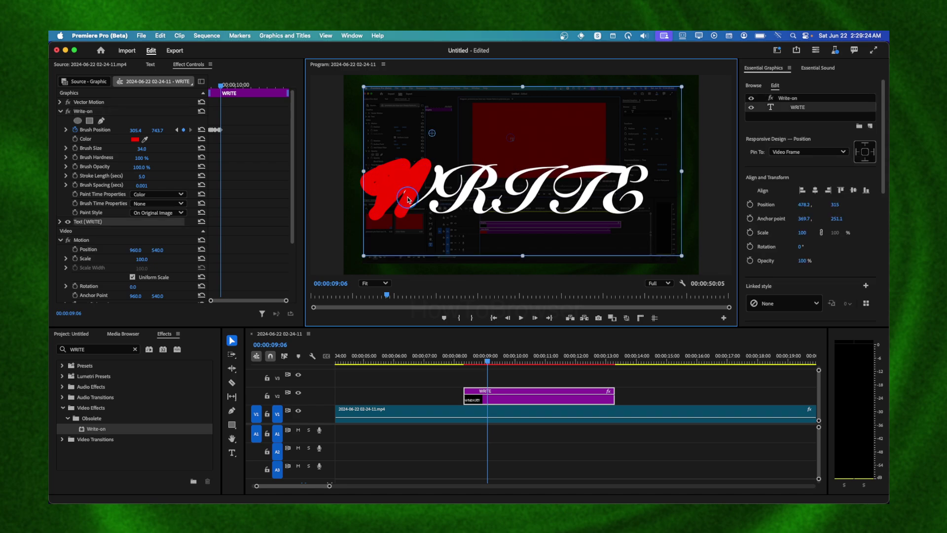
pyautogui.click(87, 113)
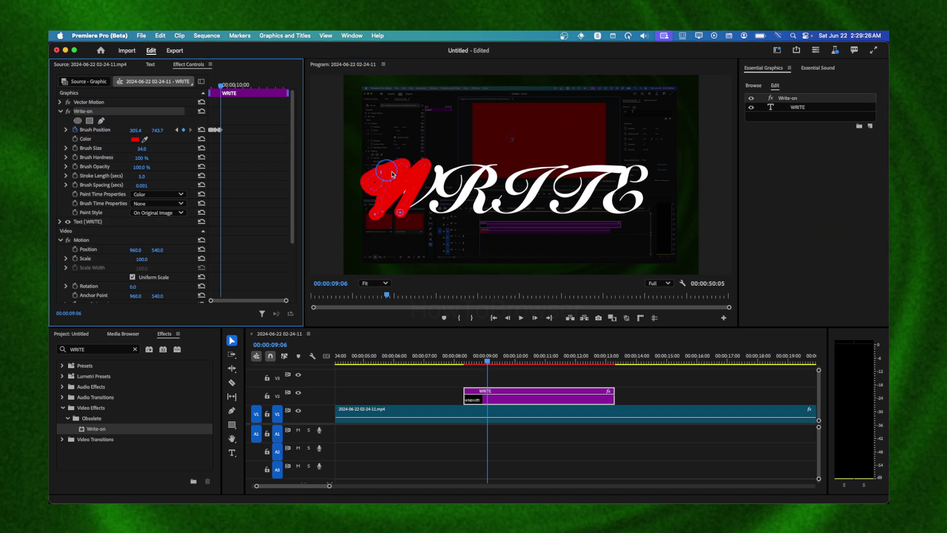
pyautogui.click(488, 360)
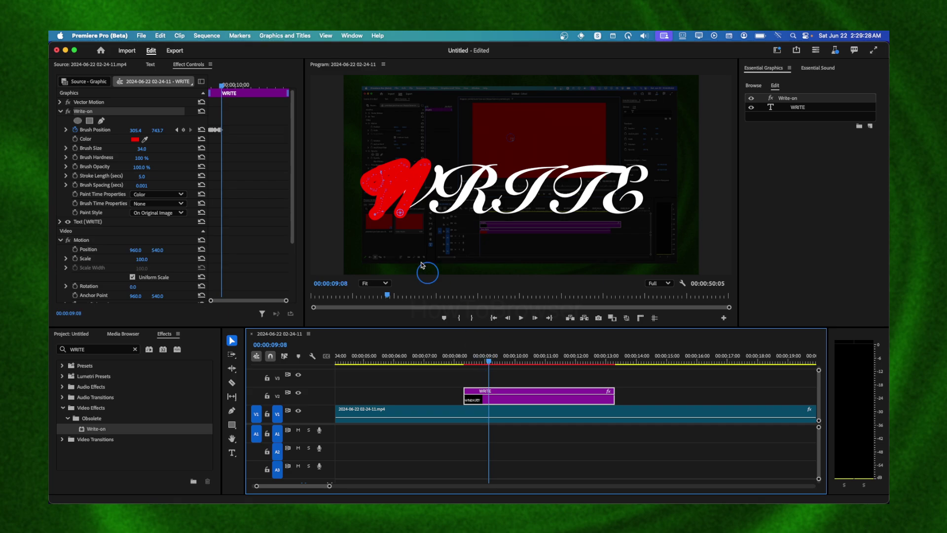
pyautogui.moveTo(400, 210); pyautogui.dragTo(430, 191)
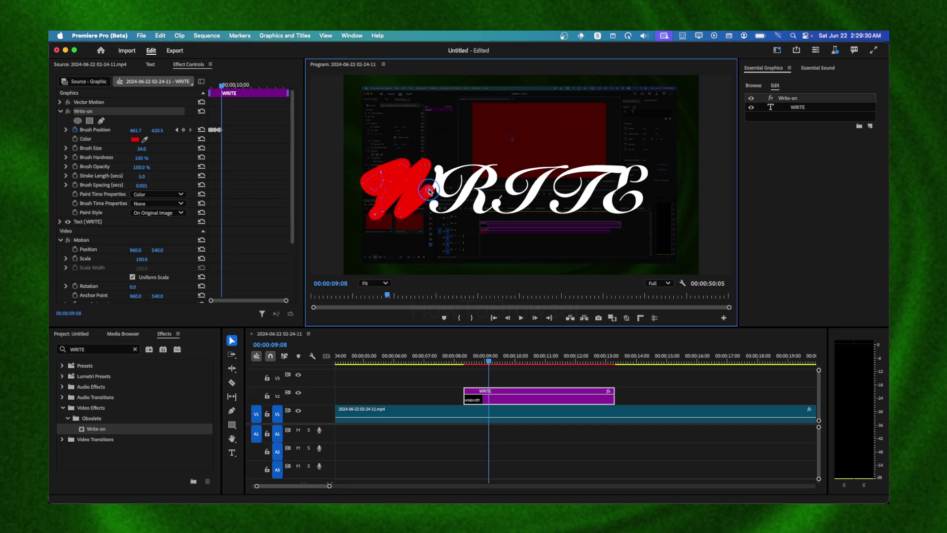
# Keyframe the brush at 09:20 and 09:35, painting up the W and down its right stroke.
pyautogui.moveTo(489, 361); pyautogui.dragTo(496, 360)
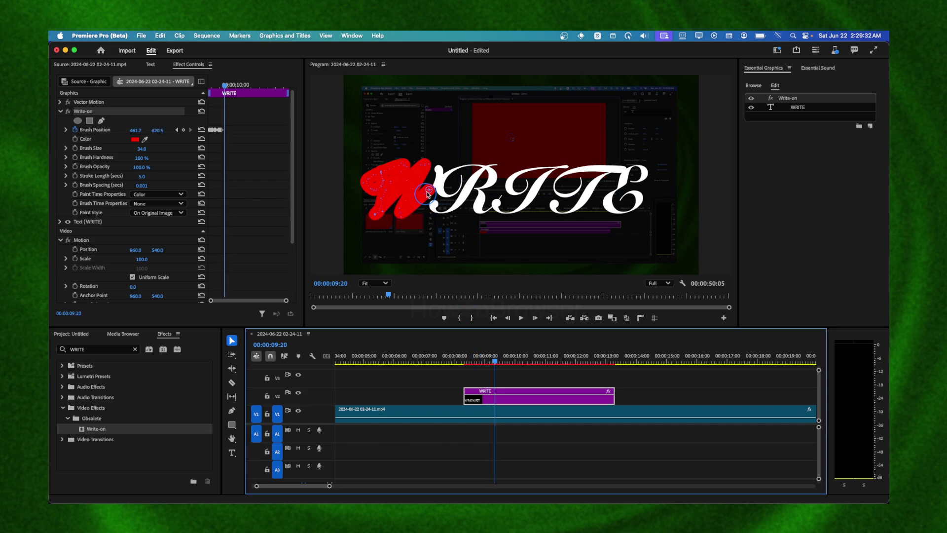
pyautogui.moveTo(428, 193); pyautogui.dragTo(439, 163)
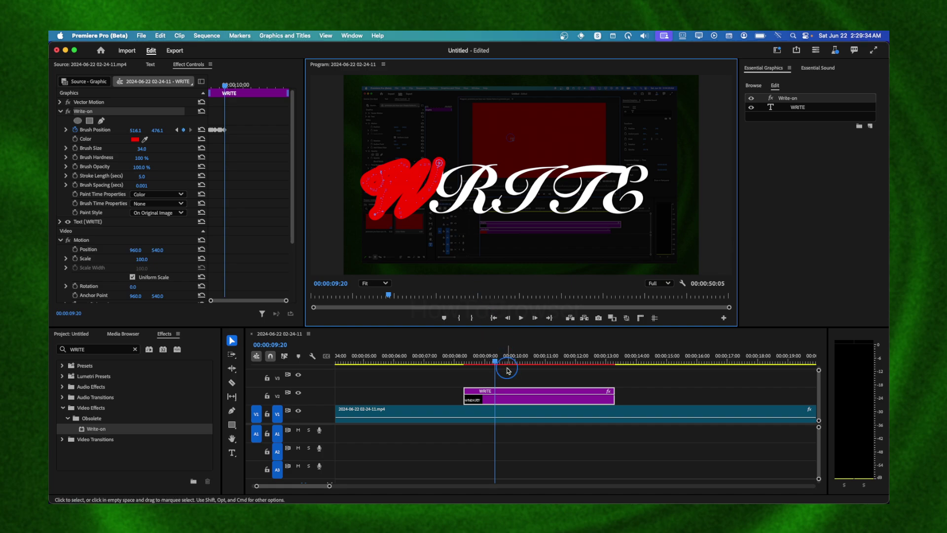
pyautogui.moveTo(496, 361); pyautogui.dragTo(503, 360)
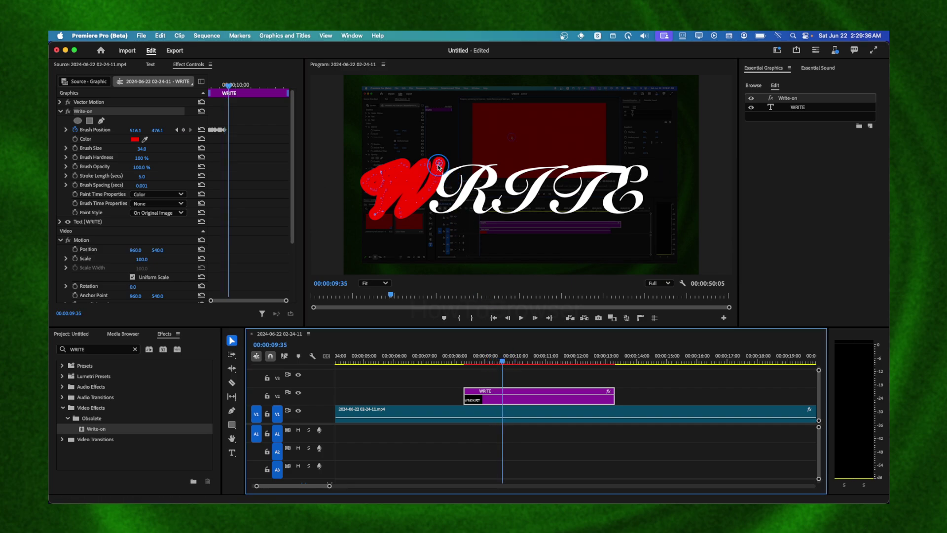
pyautogui.moveTo(439, 166); pyautogui.dragTo(441, 199)
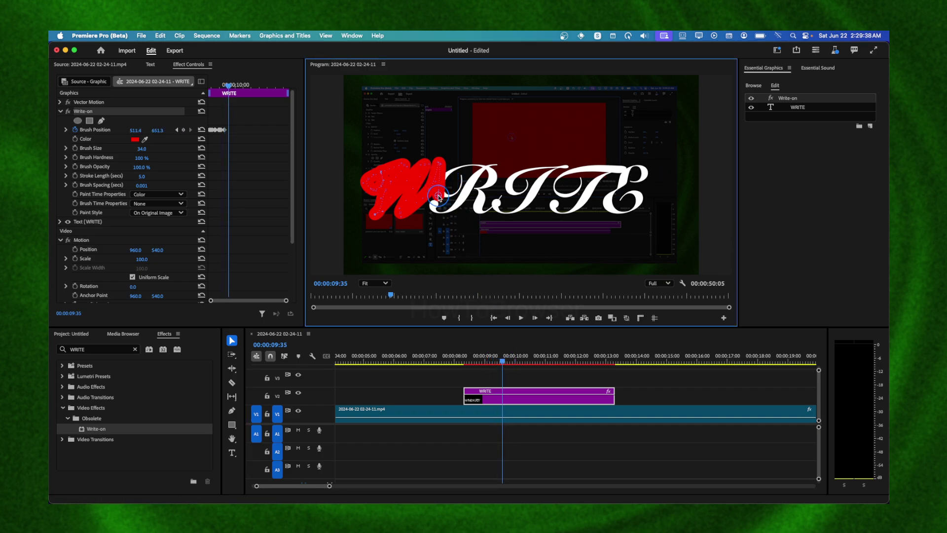
pyautogui.click(502, 360)
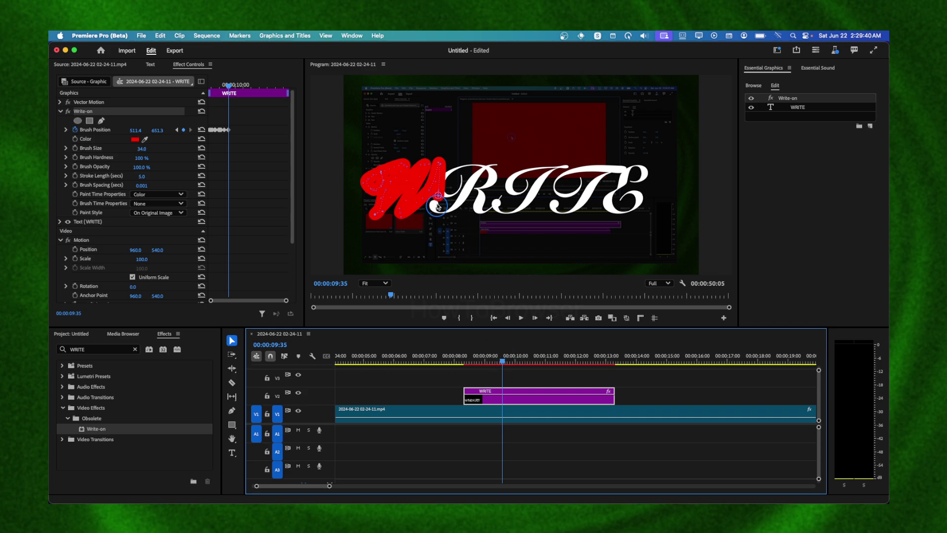
pyautogui.moveTo(436, 208); pyautogui.dragTo(453, 196)
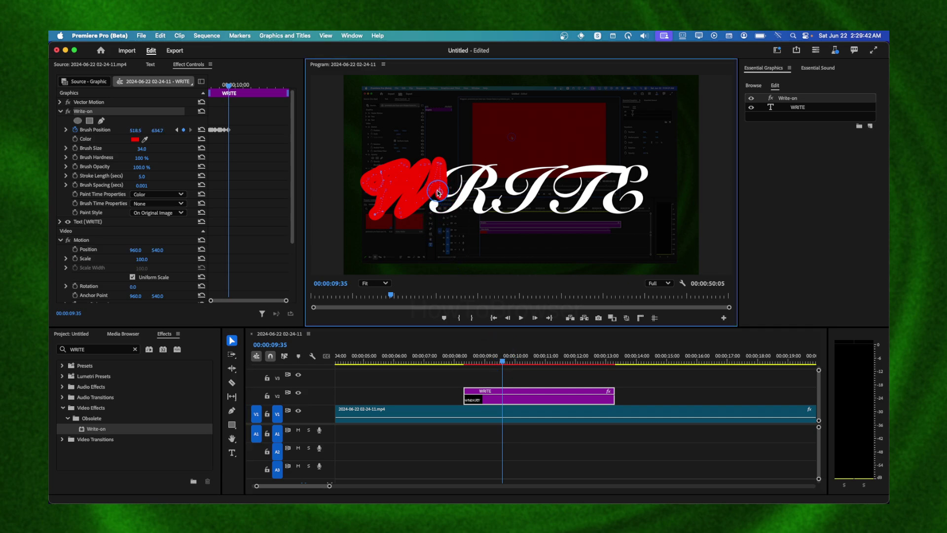
# Add brush keyframes at 09:40, 09:45, 09:49, 09:55 and 09:58 toward the R.
pyautogui.click(504, 360)
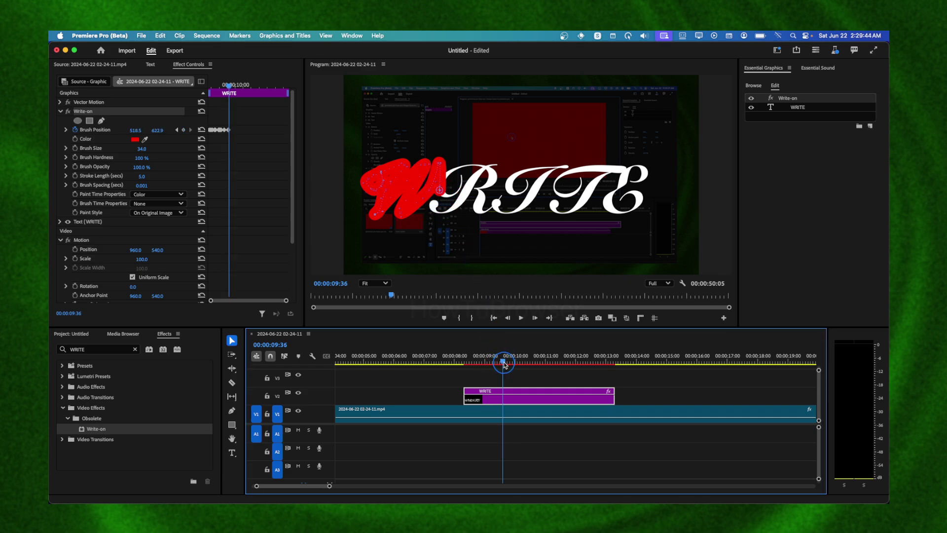
pyautogui.moveTo(437, 192); pyautogui.dragTo(451, 197)
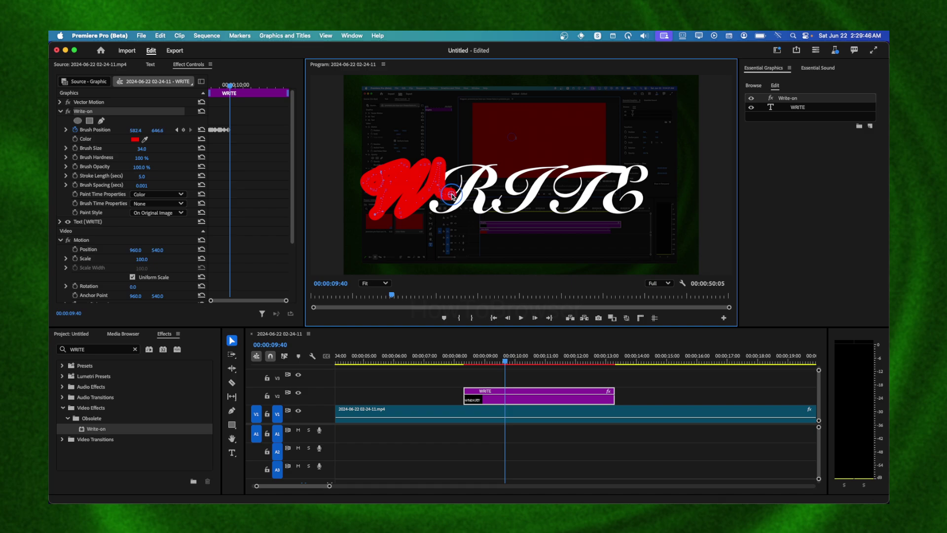
pyautogui.click(507, 361)
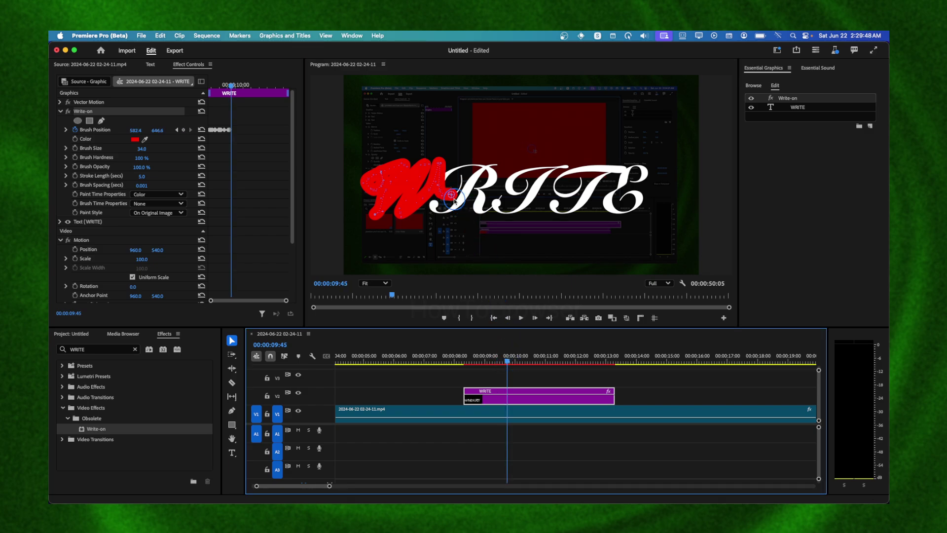
pyautogui.moveTo(454, 198); pyautogui.dragTo(457, 194)
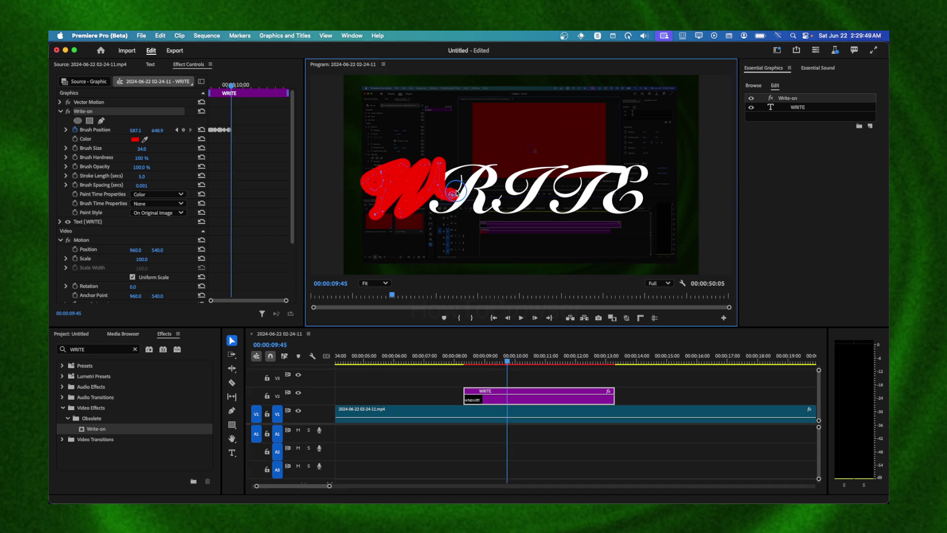
pyautogui.click(510, 361)
pyautogui.moveTo(463, 174); pyautogui.dragTo(459, 186)
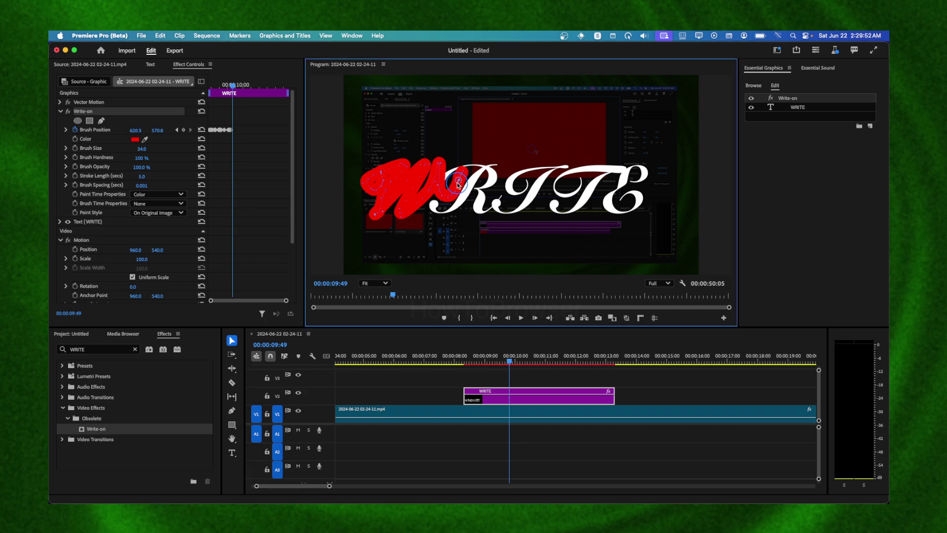
pyautogui.click(513, 361)
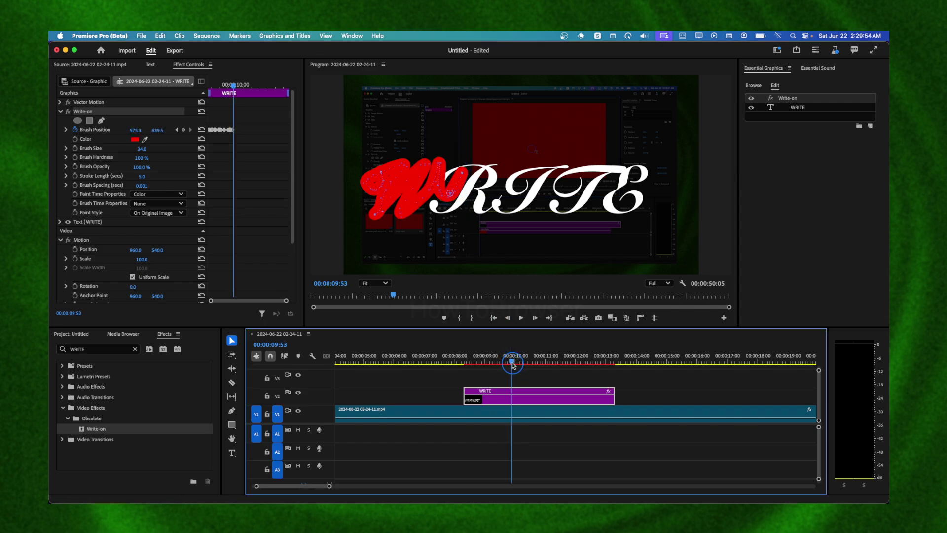
pyautogui.moveTo(452, 199); pyautogui.dragTo(443, 195)
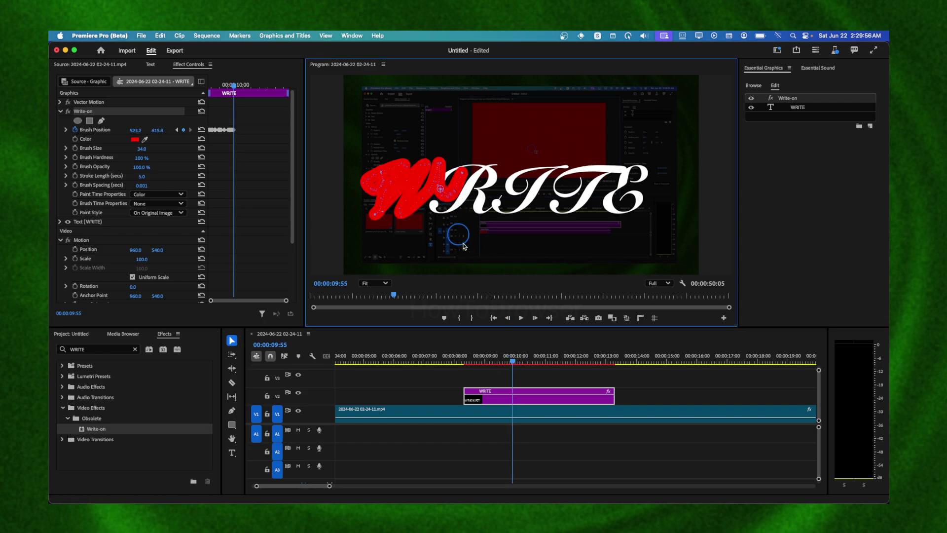
pyautogui.click(515, 362)
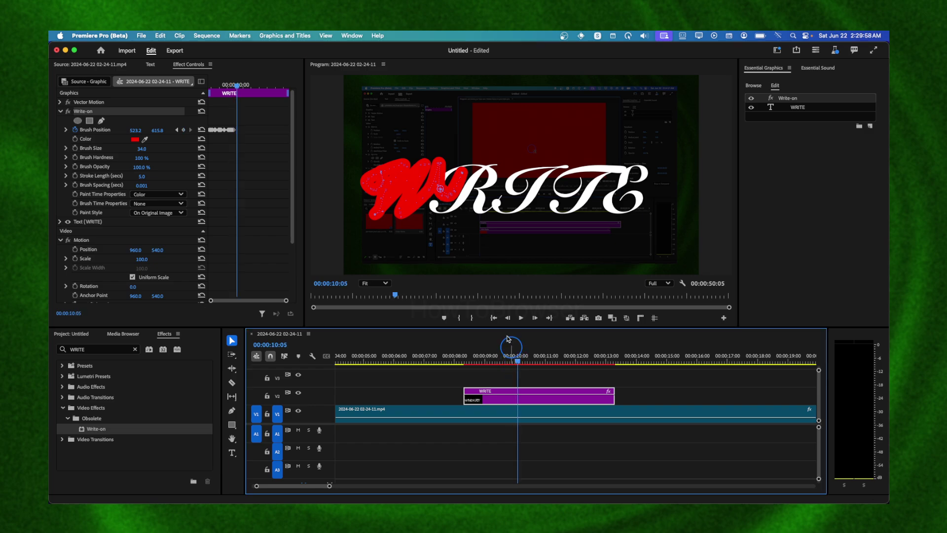
pyautogui.moveTo(440, 188); pyautogui.dragTo(453, 169)
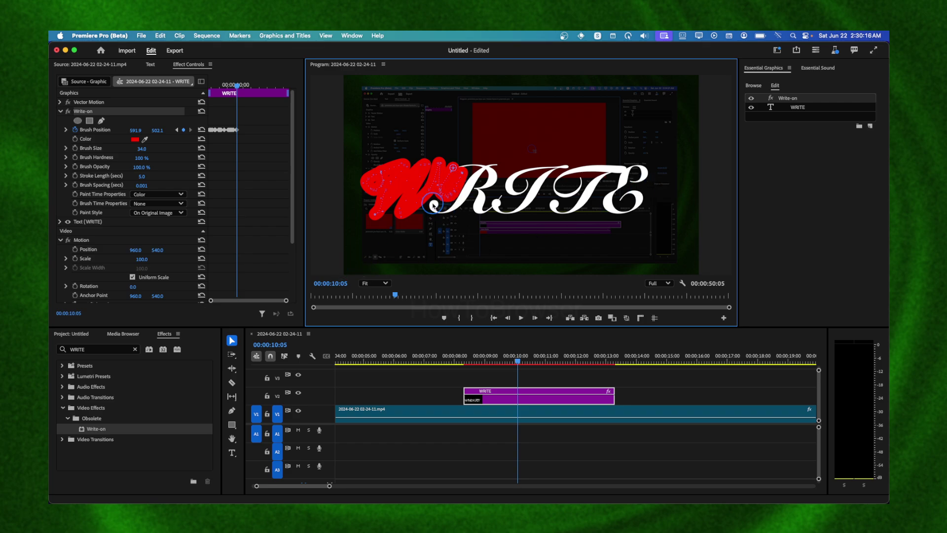
# Show the Write-on Paint Style choices, currently set to On Original Image.
pyautogui.click(156, 212)
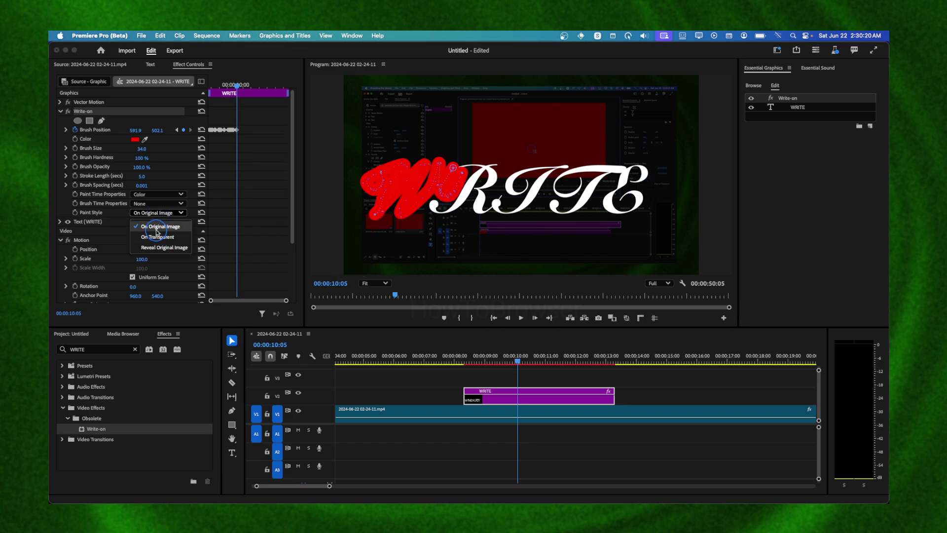
# Set Paint Style to Reveal Original Image and scrub back to the stroke start.
pyautogui.click(163, 248)
pyautogui.click(510, 365)
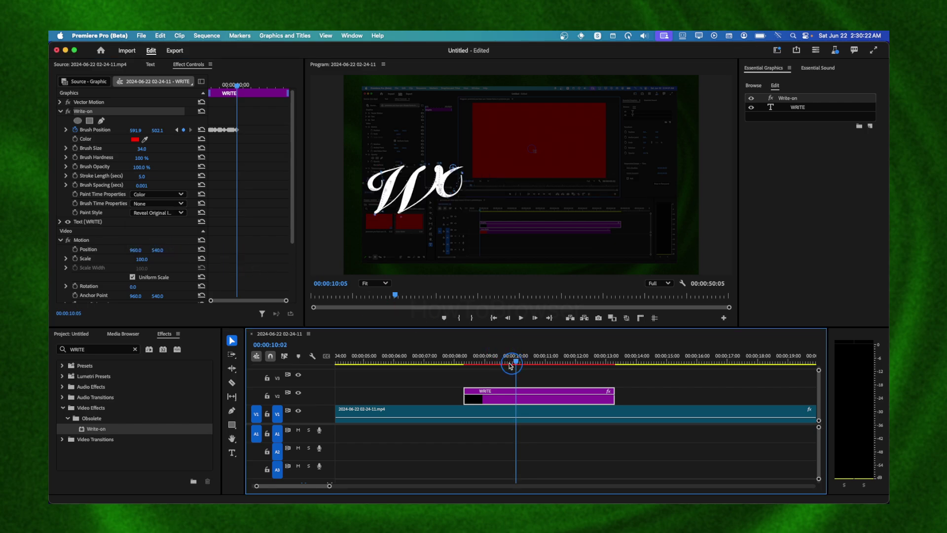
pyautogui.moveTo(510, 364); pyautogui.dragTo(466, 365)
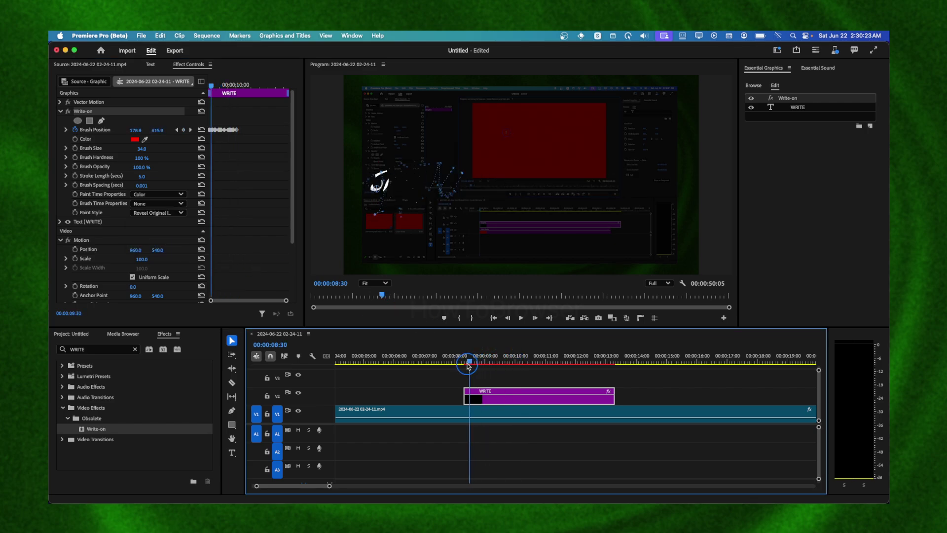
pyautogui.click(70, 104)
pyautogui.moveTo(467, 361); pyautogui.dragTo(466, 364)
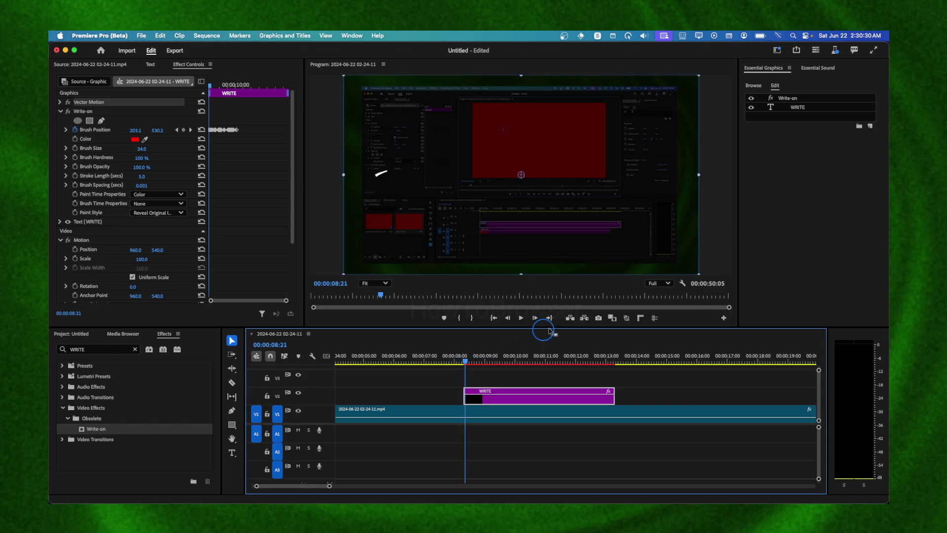
# Play the reveal preview, stop it, and return the playhead to 08:29.
pyautogui.click(535, 318)
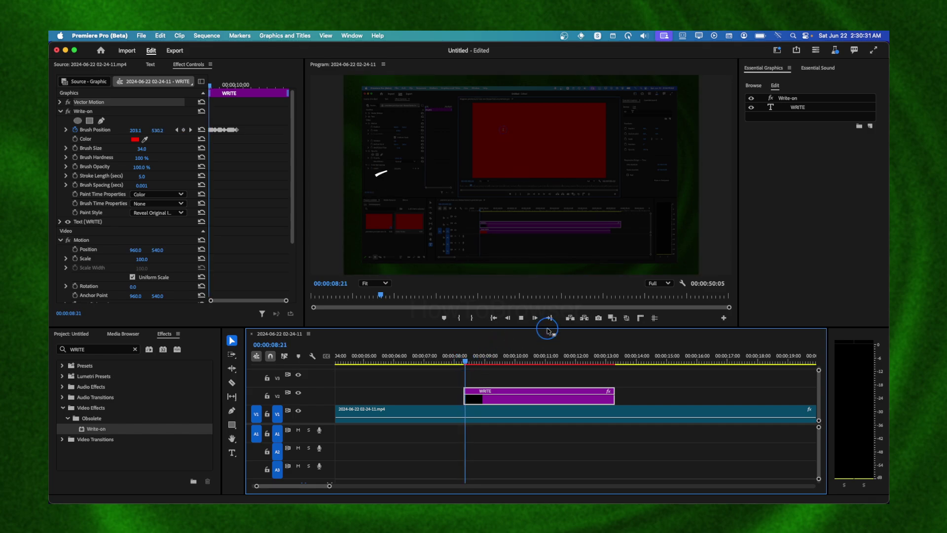
pyautogui.press('space')
pyautogui.click(494, 376)
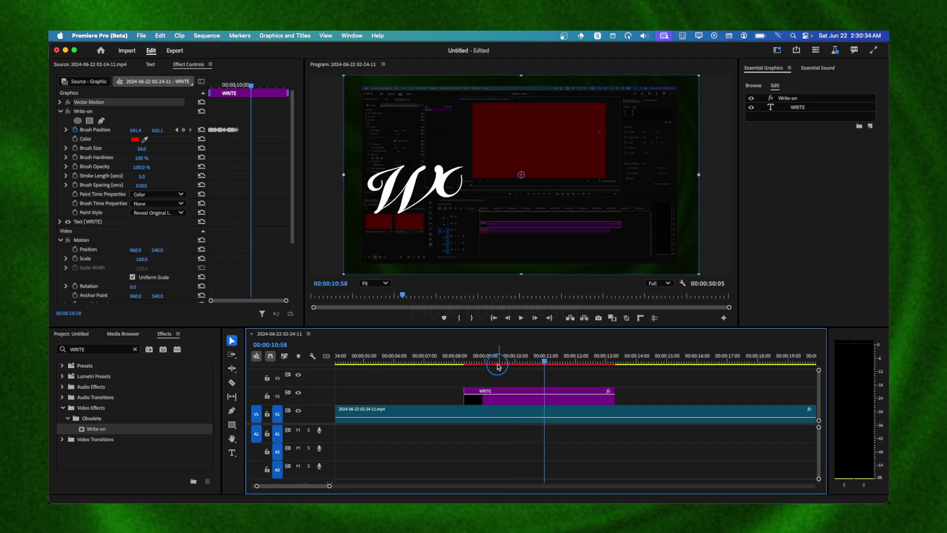
pyautogui.click(467, 364)
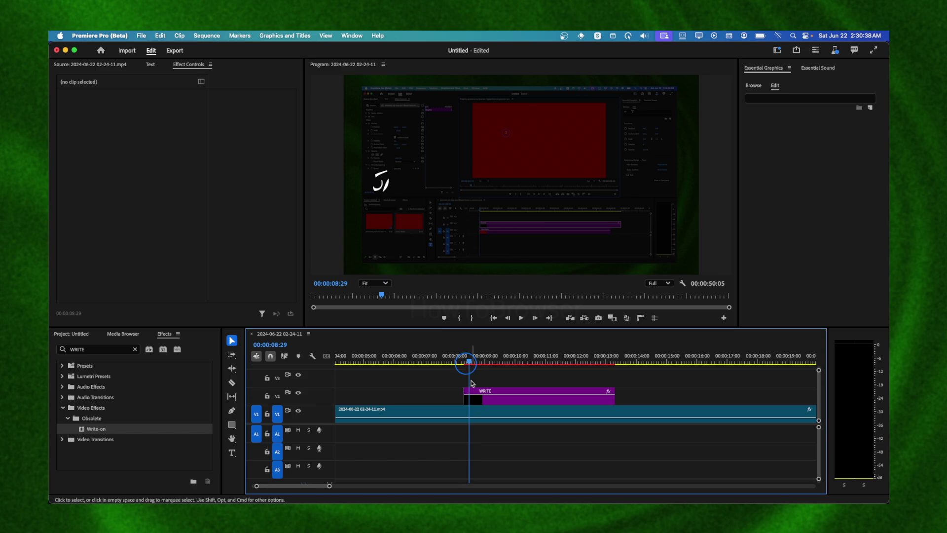
# Render the sequence In to Out with the WRITE clip selected, then stop playback.
pyautogui.click(469, 395)
pyautogui.click(199, 34)
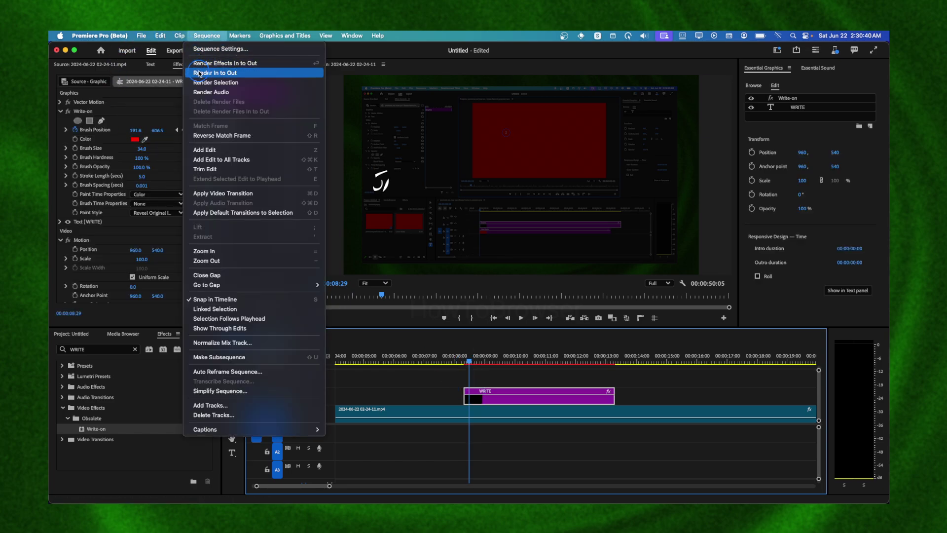
pyautogui.click(214, 72)
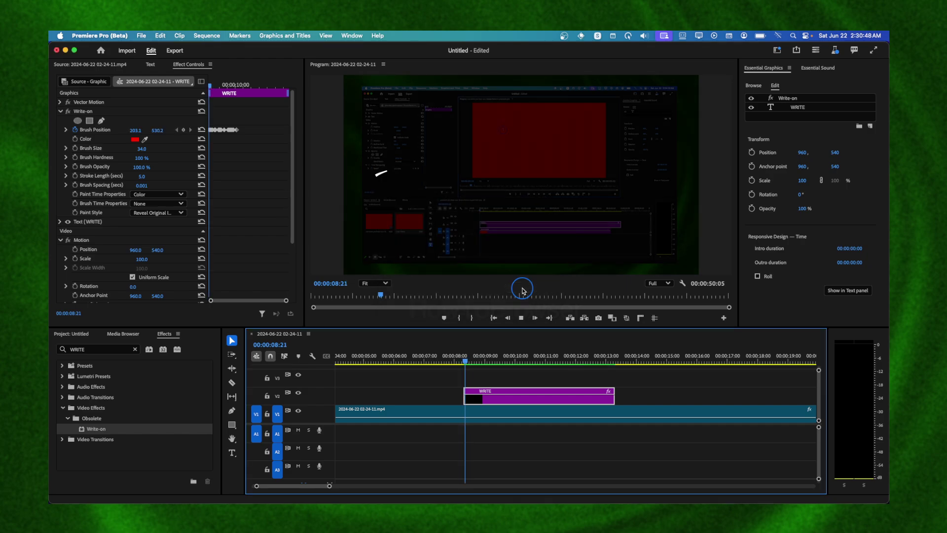
pyautogui.press('space')
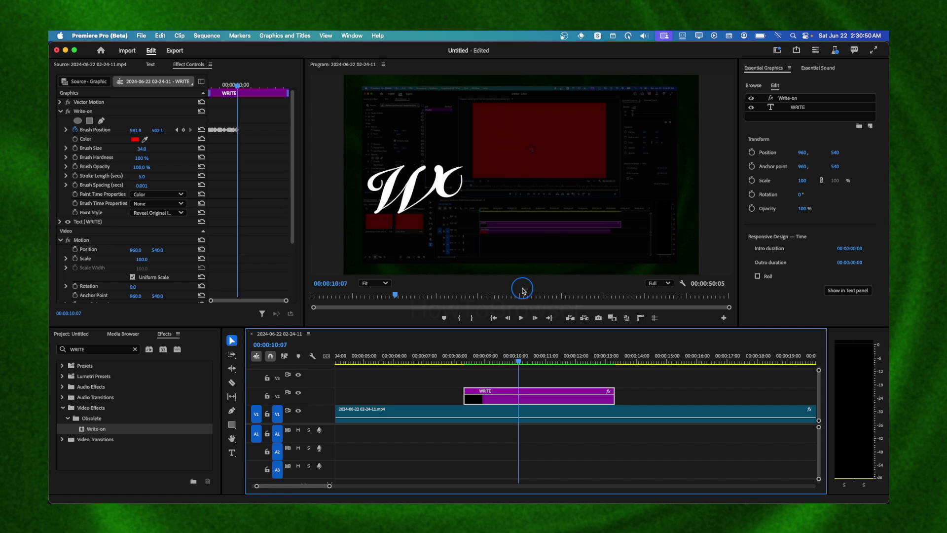